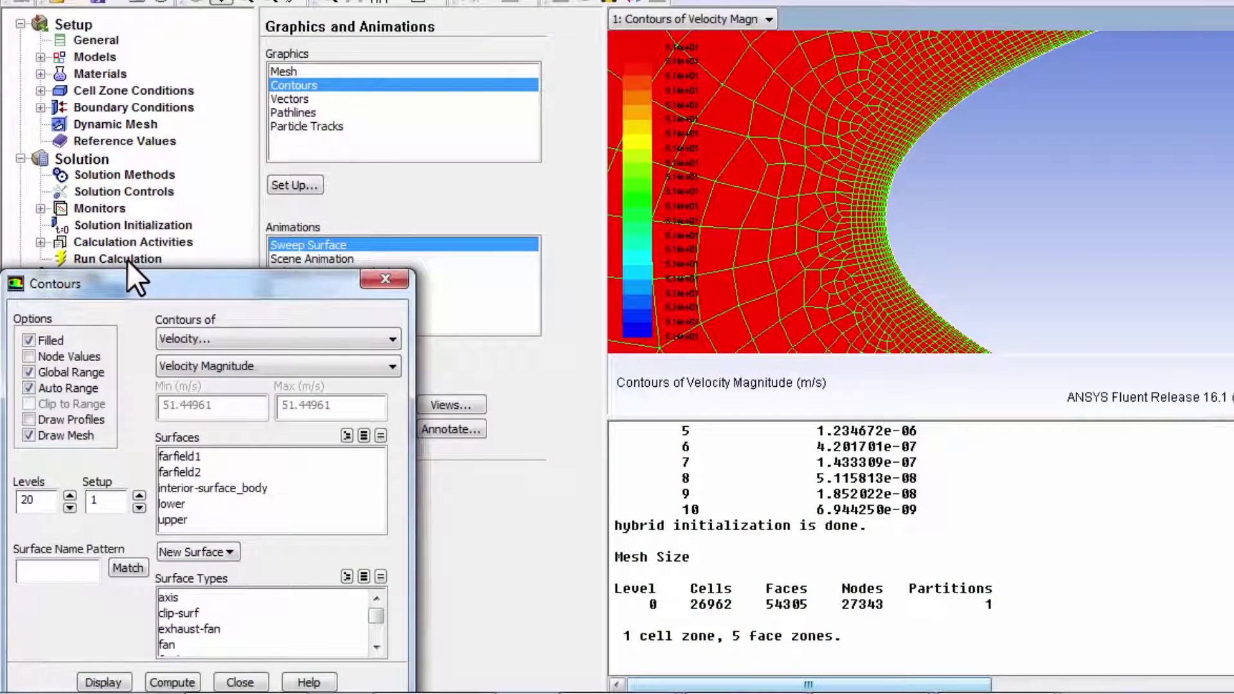
Open the Run Calculation task page from the Solution tree
{"action": "left_click", "coordinate": [125, 260]}
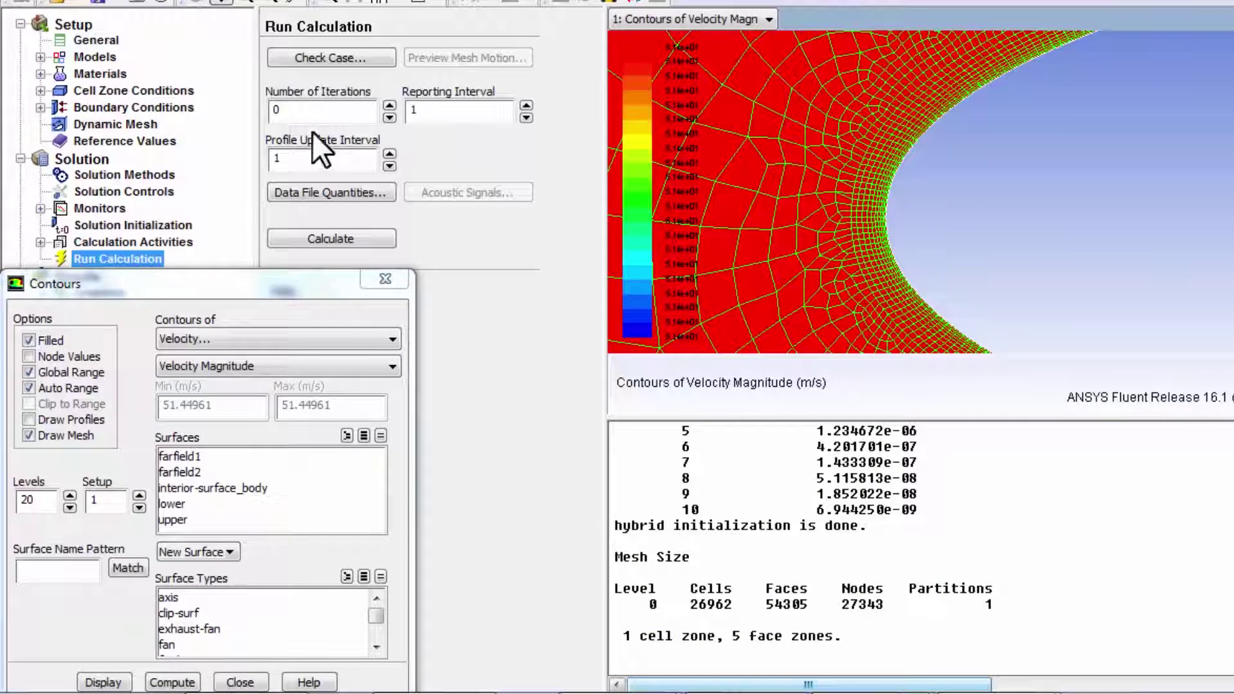
Run Check Case and review the Mesh and Solver tab recommendations before closing the report
{"action": "left_click", "coordinate": [310, 58]}
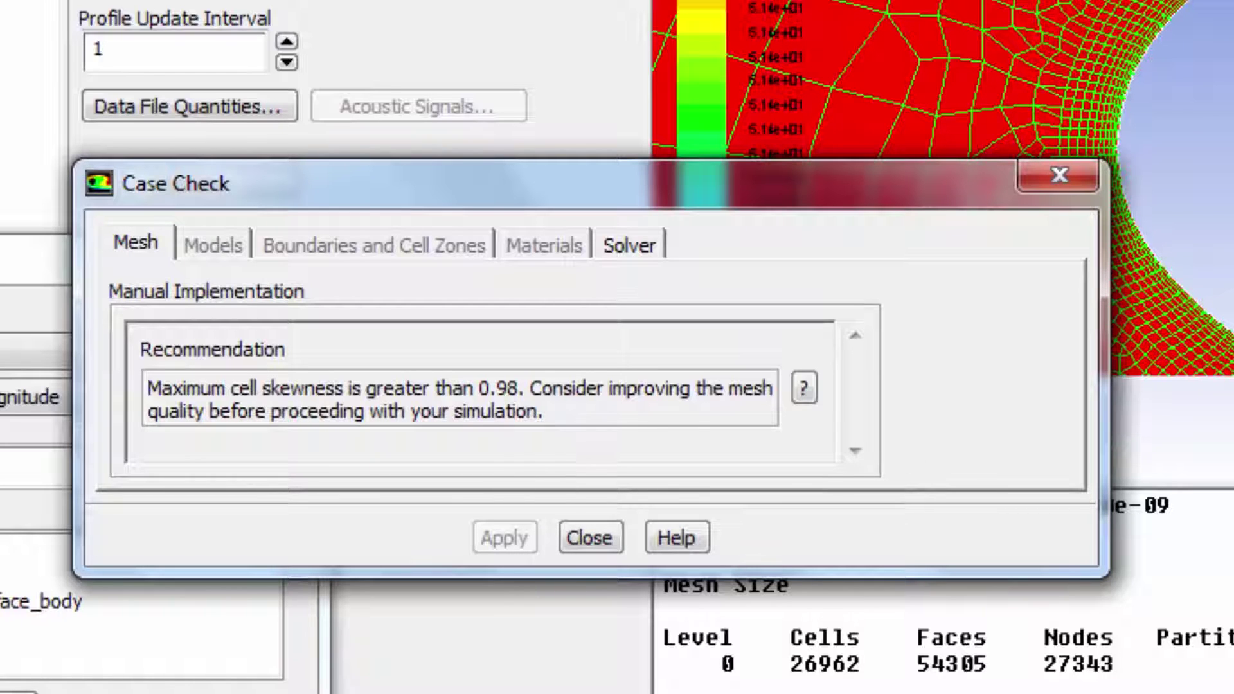
{"action": "left_click", "coordinate": [590, 539]}
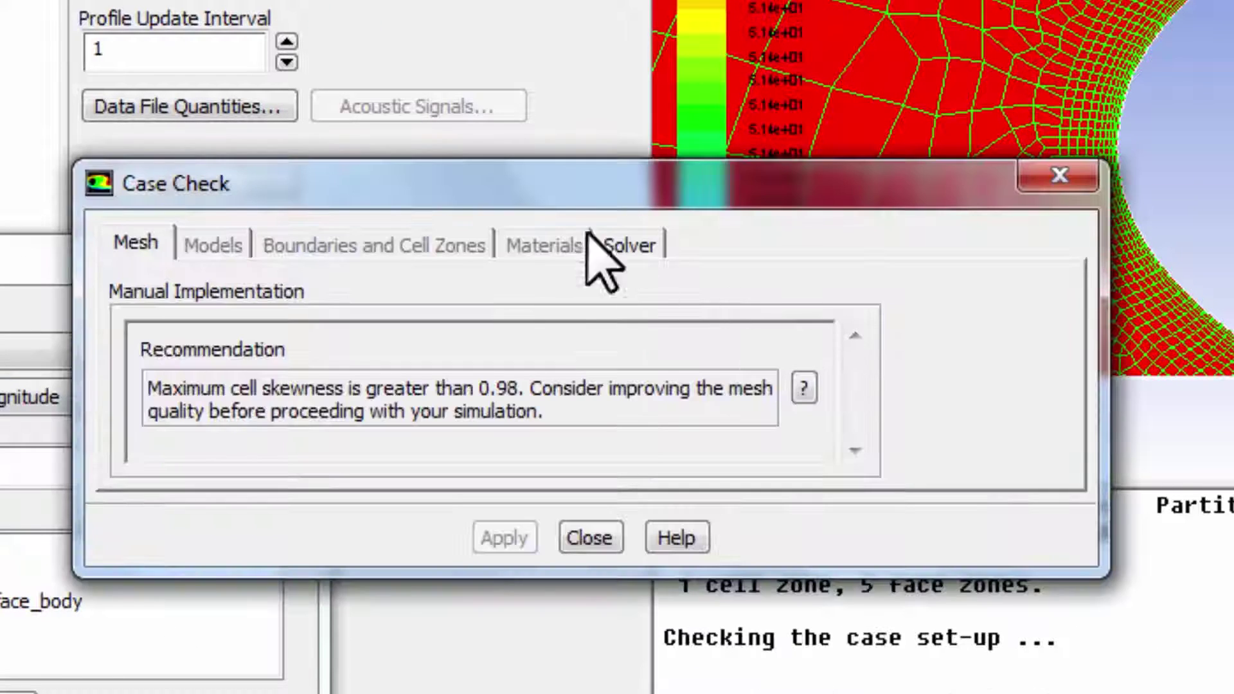
{"action": "left_click", "coordinate": [643, 246]}
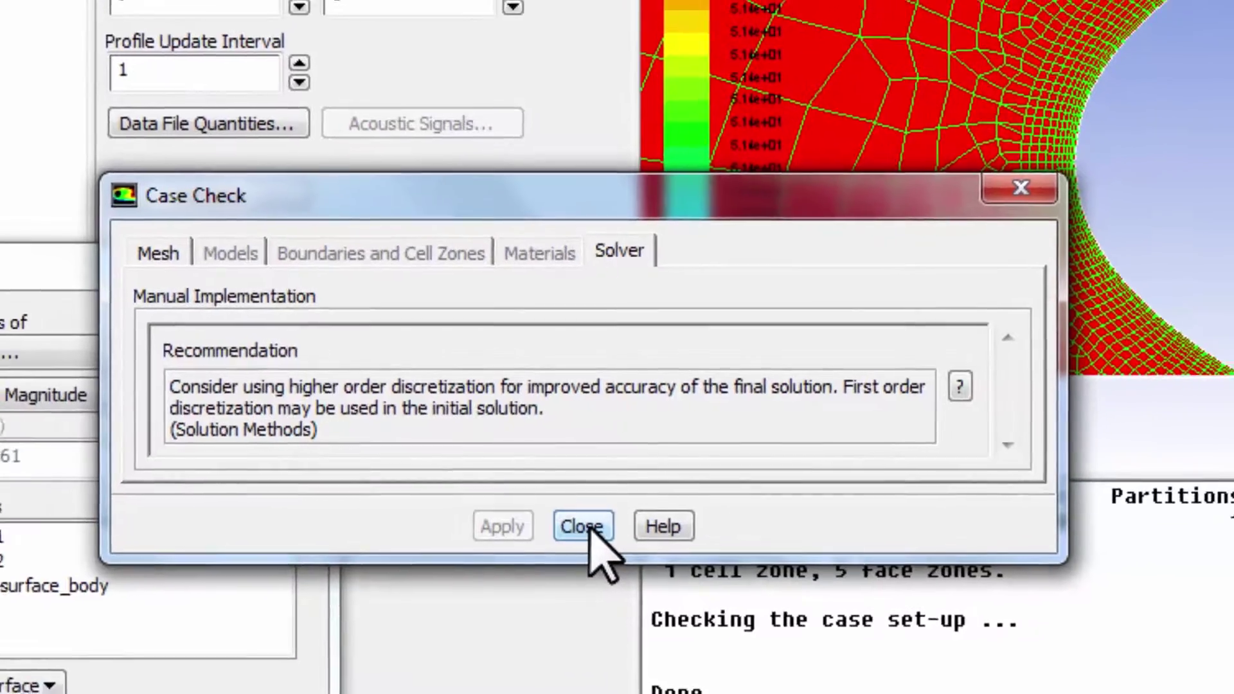
{"action": "left_click", "coordinate": [591, 538]}
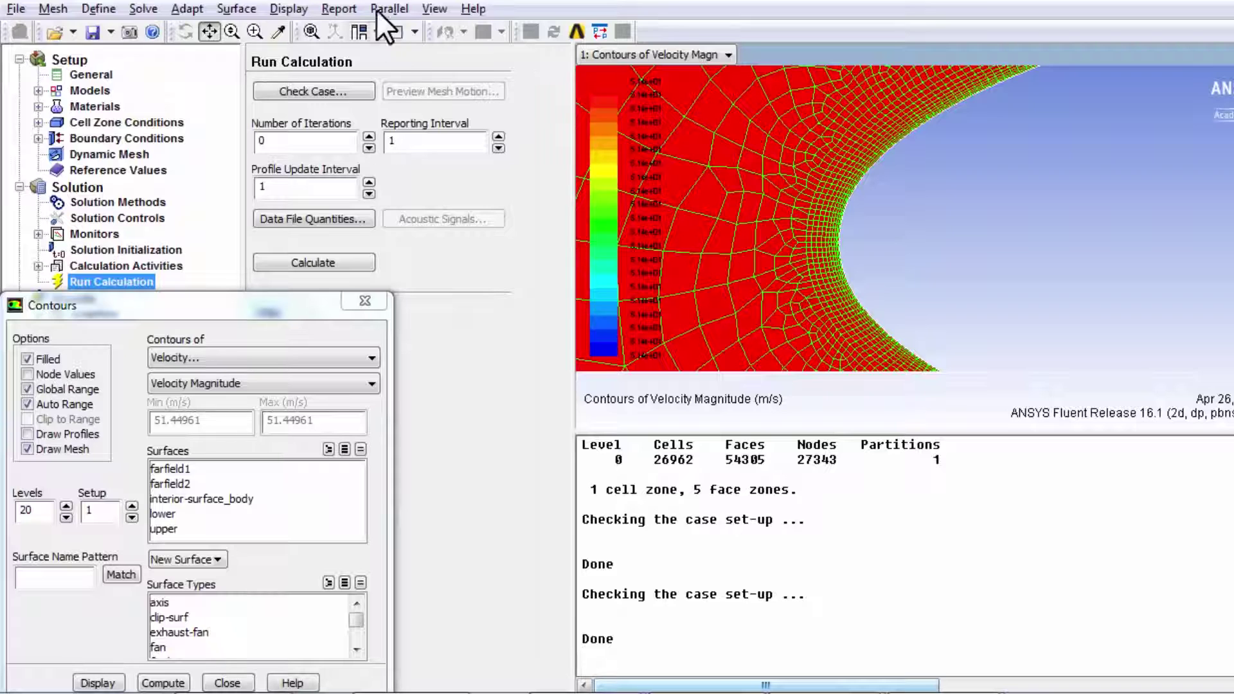
Switch the graphics area to a three-window layout and enlarge it above the console
{"action": "left_click", "coordinate": [413, 32]}
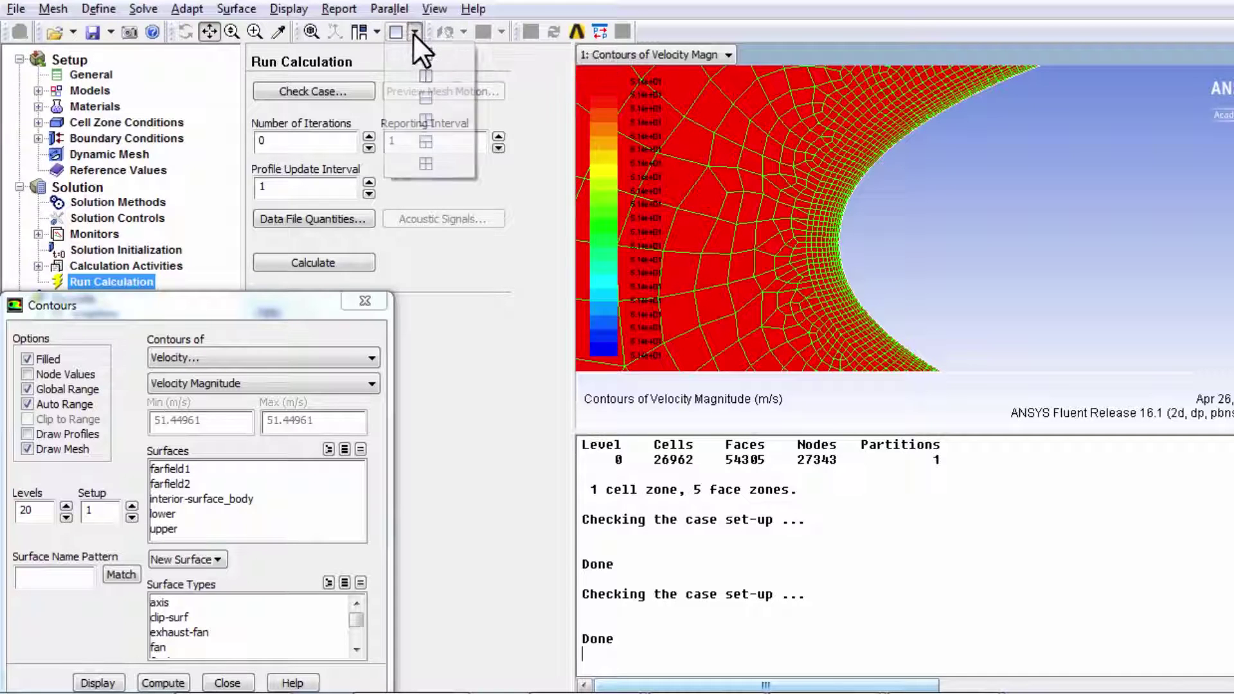
{"action": "left_click", "coordinate": [425, 121]}
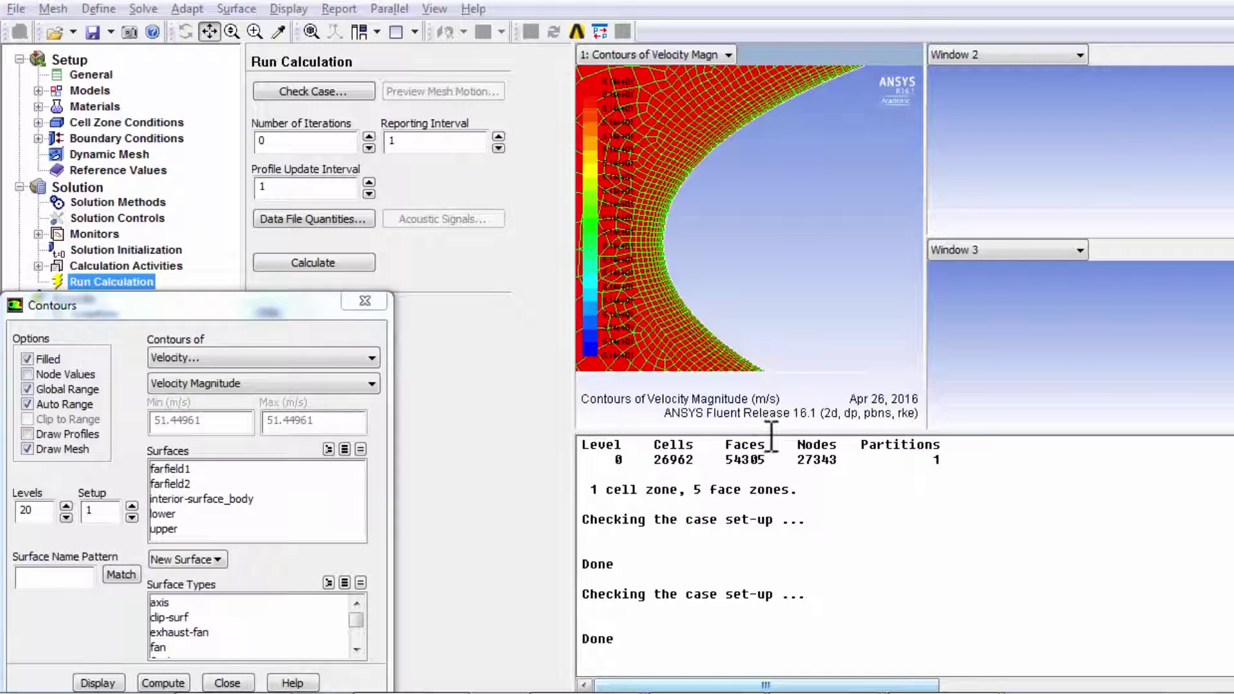
{"action": "left_click_drag", "start_coordinate": [765, 435], "coordinate": [752, 531]}
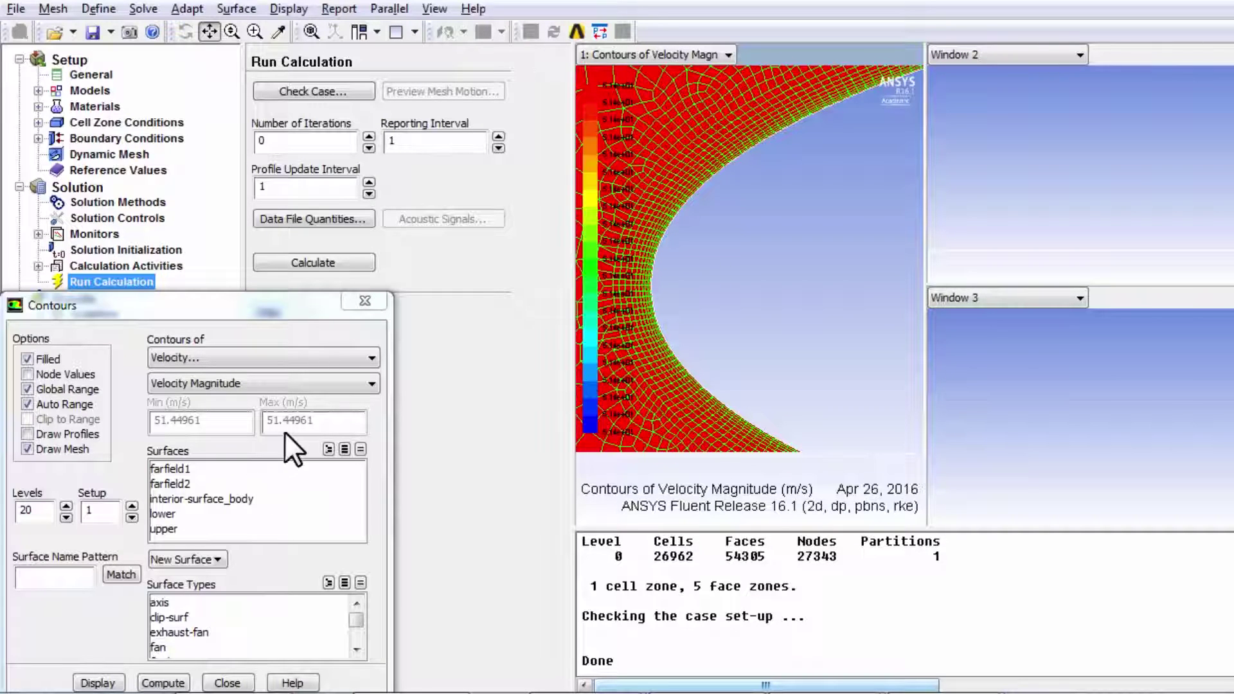
Set Number of Iterations to 1 and widen the graphics windows
{"action": "double_click", "coordinate": [291, 140]}
{"action": "type", "text": "1"}
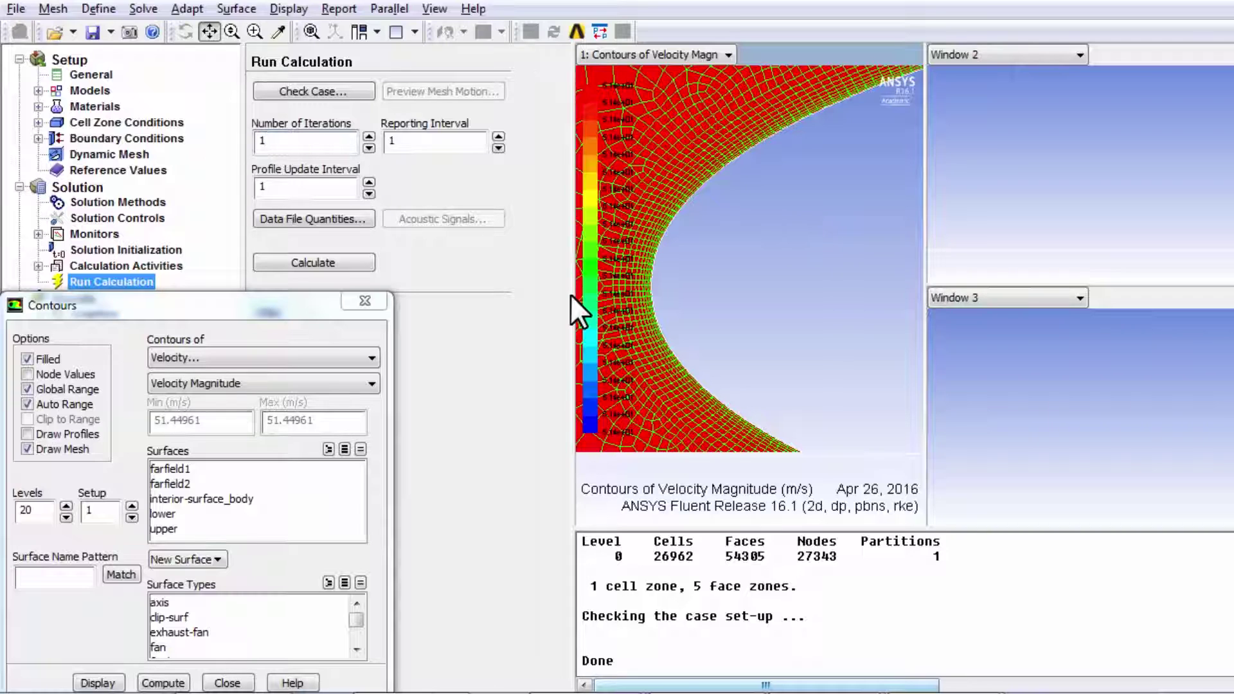
{"action": "left_click_drag", "start_coordinate": [573, 301], "coordinate": [491, 302]}
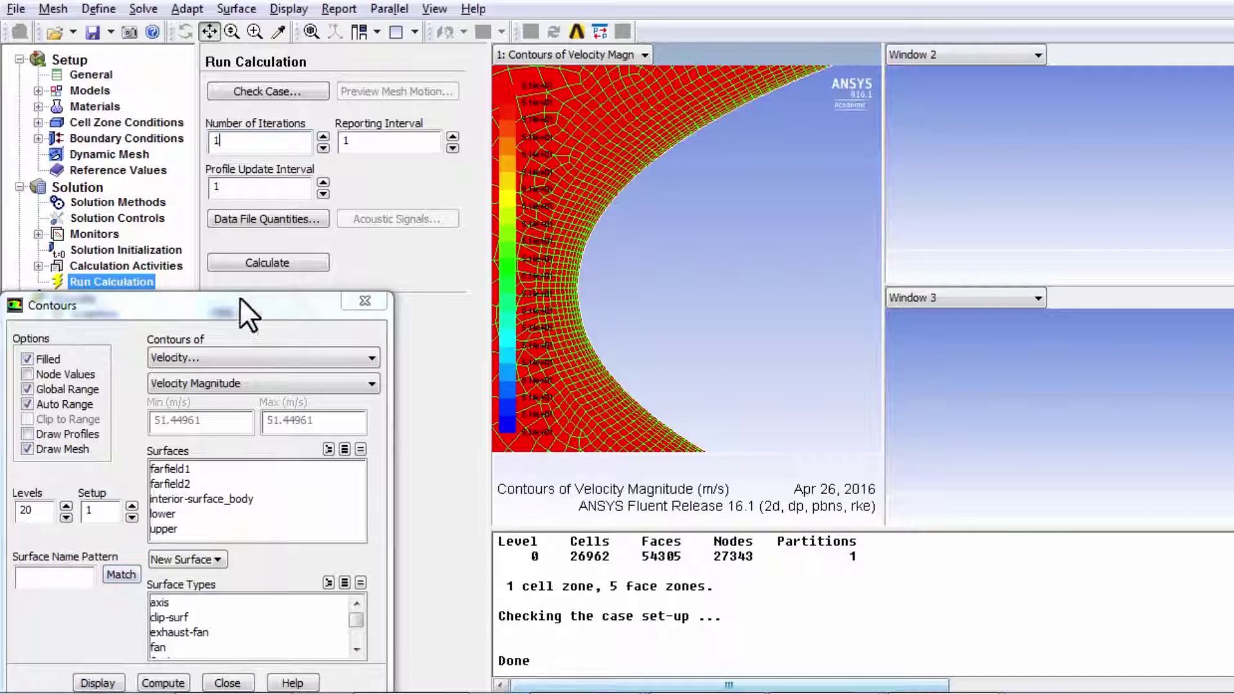
Calculate a single iteration, dismissing the busy notice and acknowledging completion
{"action": "left_click", "coordinate": [264, 264]}
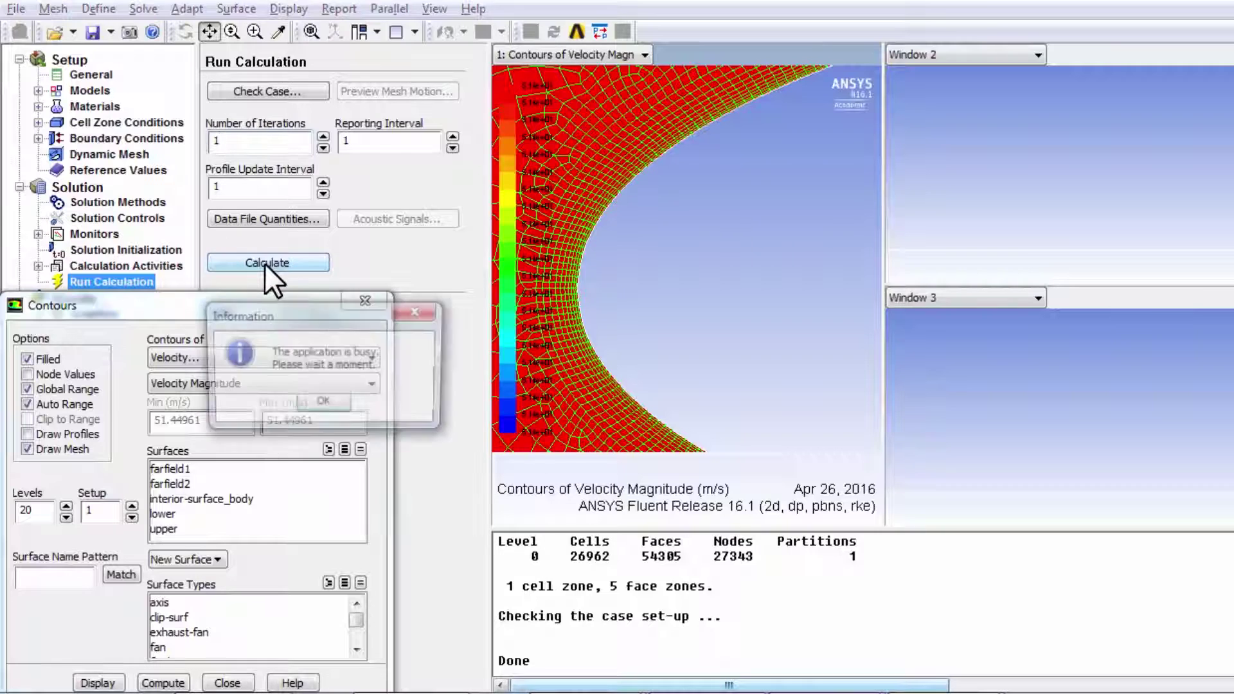
{"action": "left_click", "coordinate": [303, 406]}
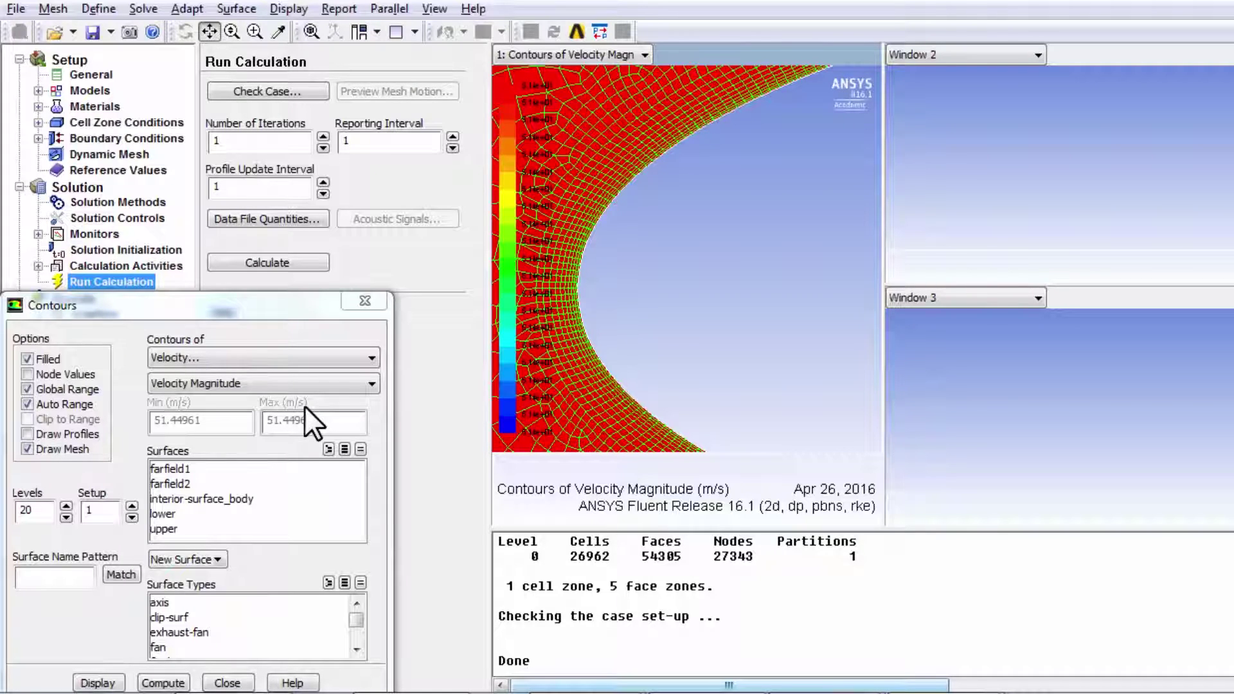
{"action": "left_click", "coordinate": [293, 264]}
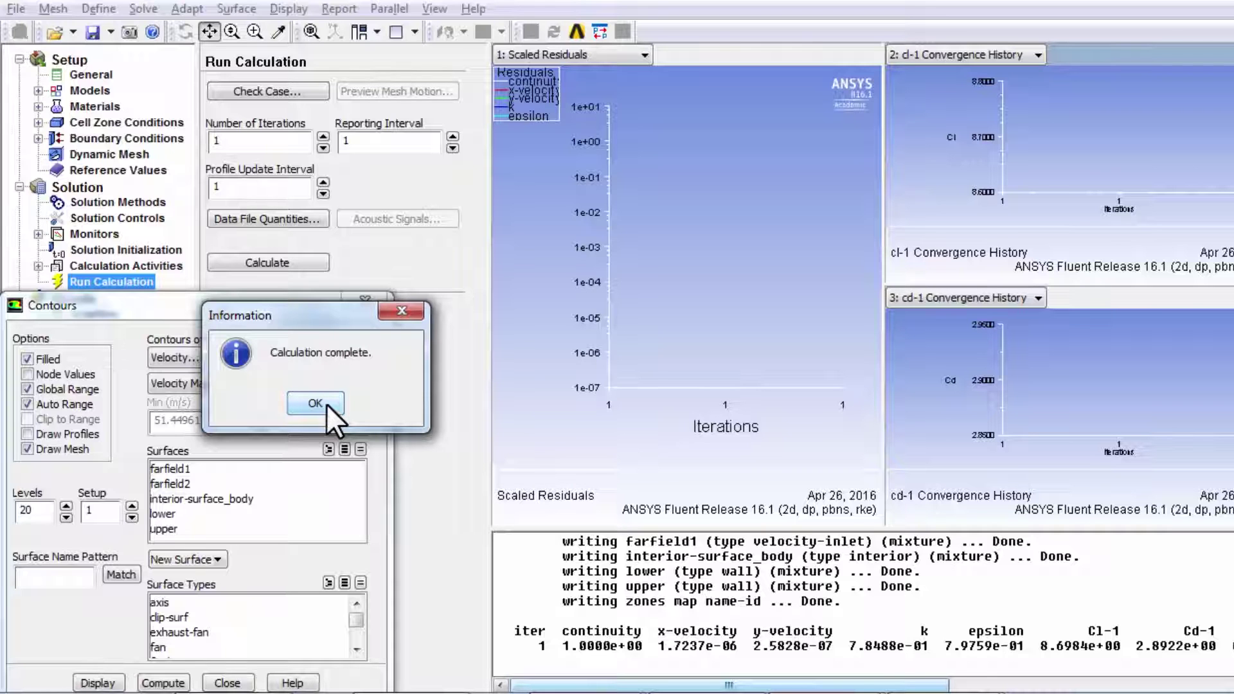
{"action": "left_click", "coordinate": [315, 403]}
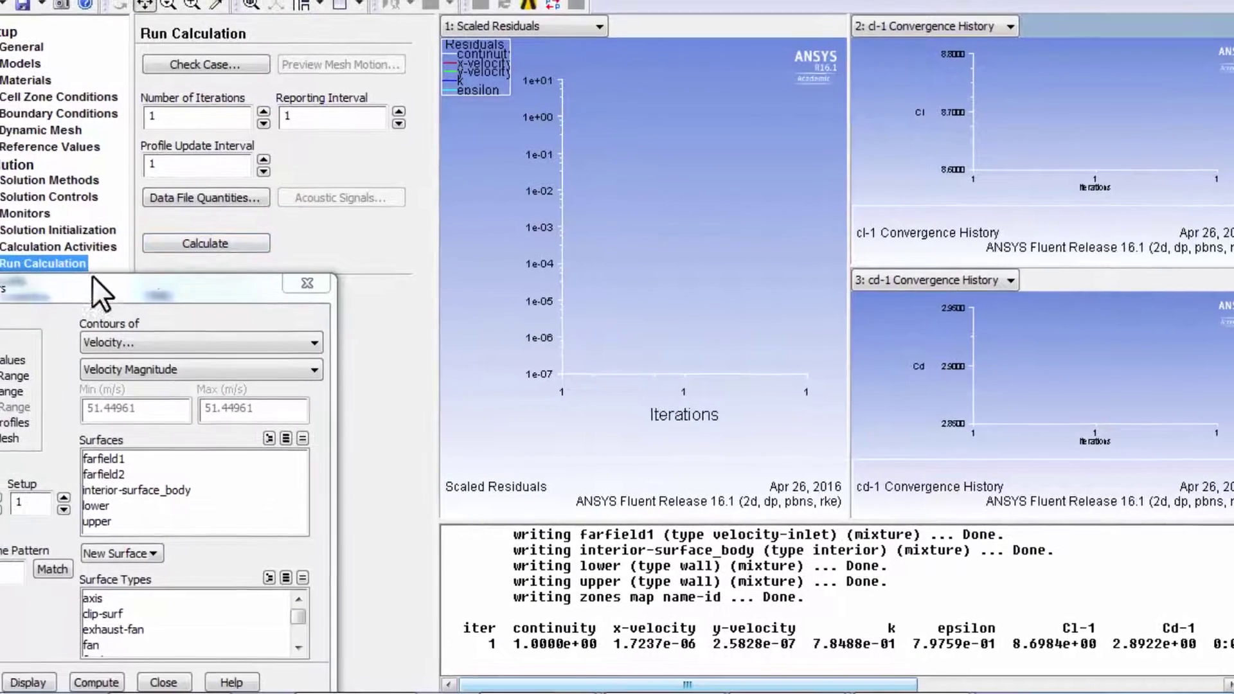
Display velocity magnitude contours in graphics window 2
{"action": "mouse_move", "coordinate": [34, 633]}
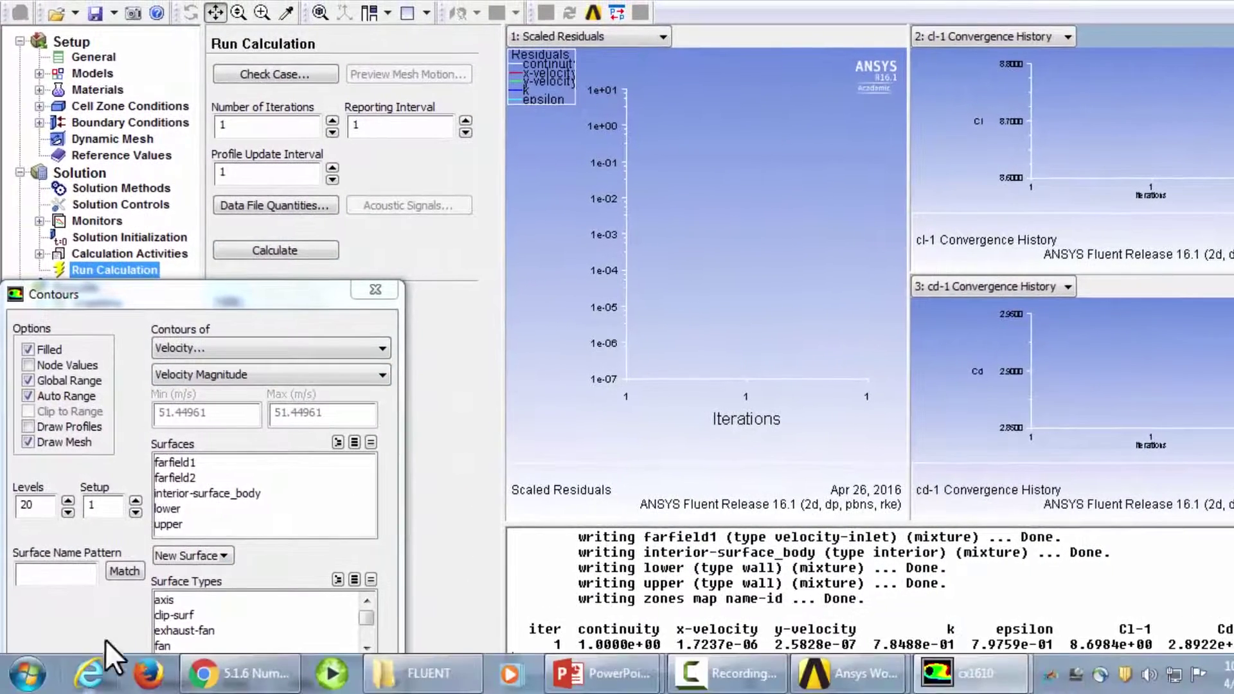
{"action": "left_click", "coordinate": [101, 681]}
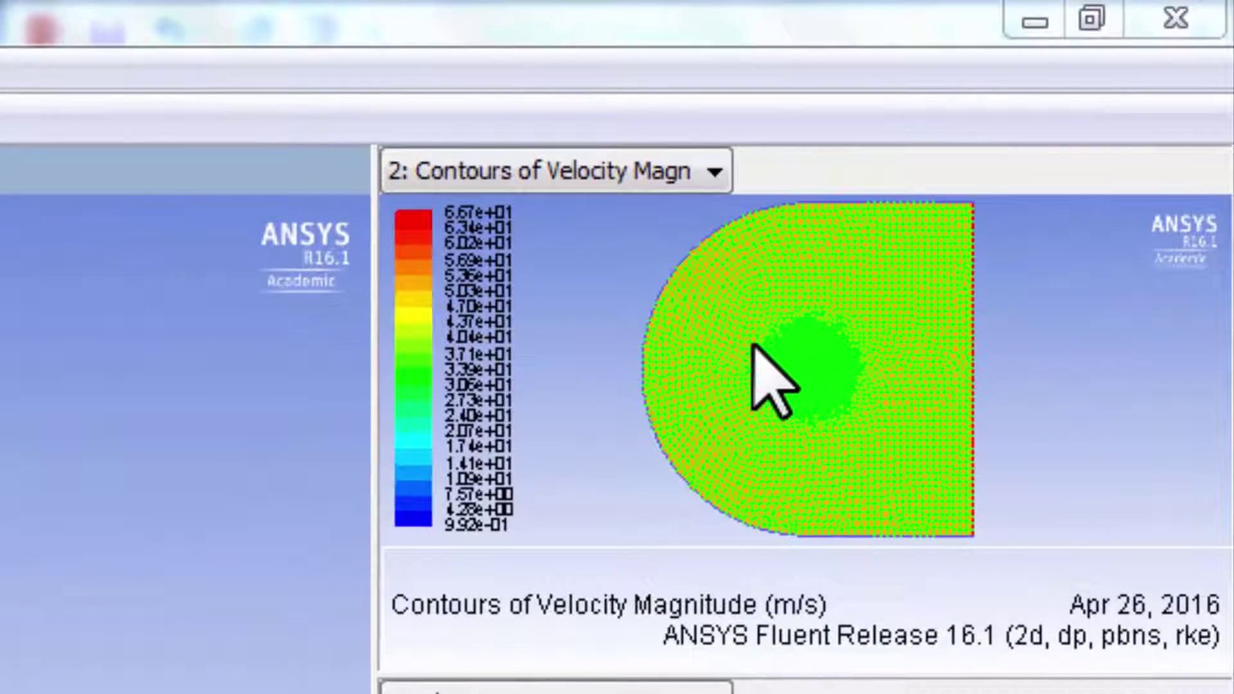
{"action": "left_click", "coordinate": [854, 283]}
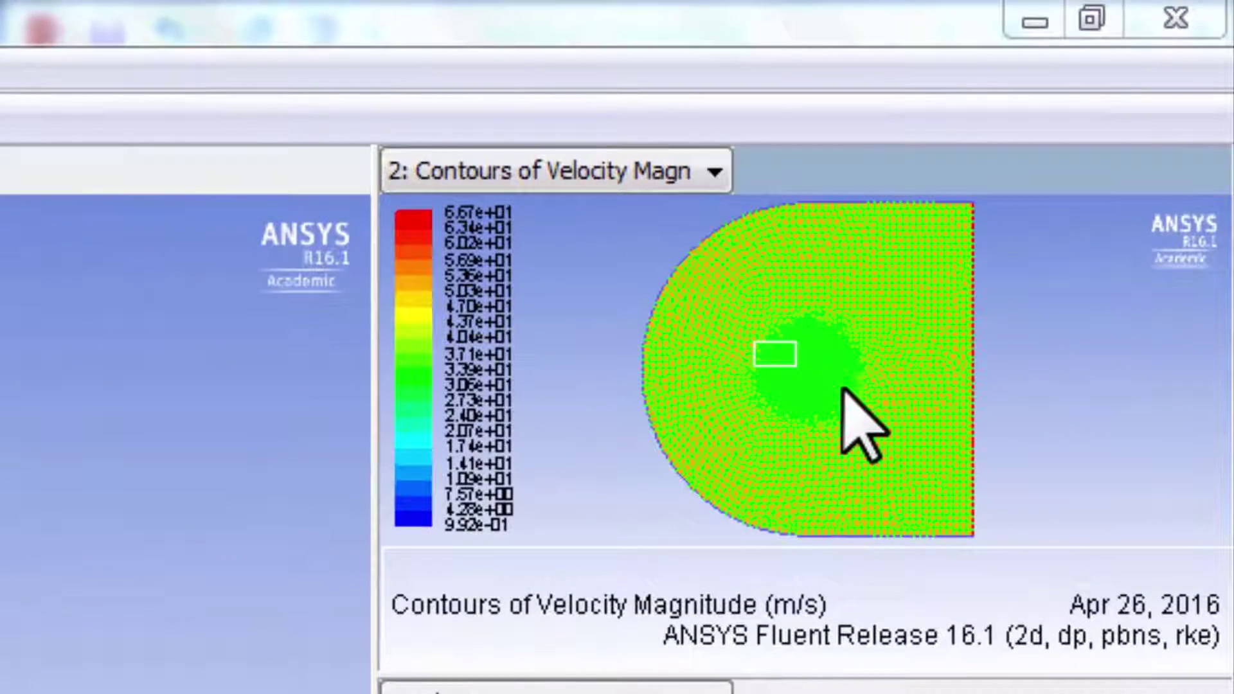
Zoom in on the airfoil's leading edge and probe one cell's velocity value
{"action": "left_click_drag", "start_coordinate": [848, 378], "coordinate": [928, 424]}
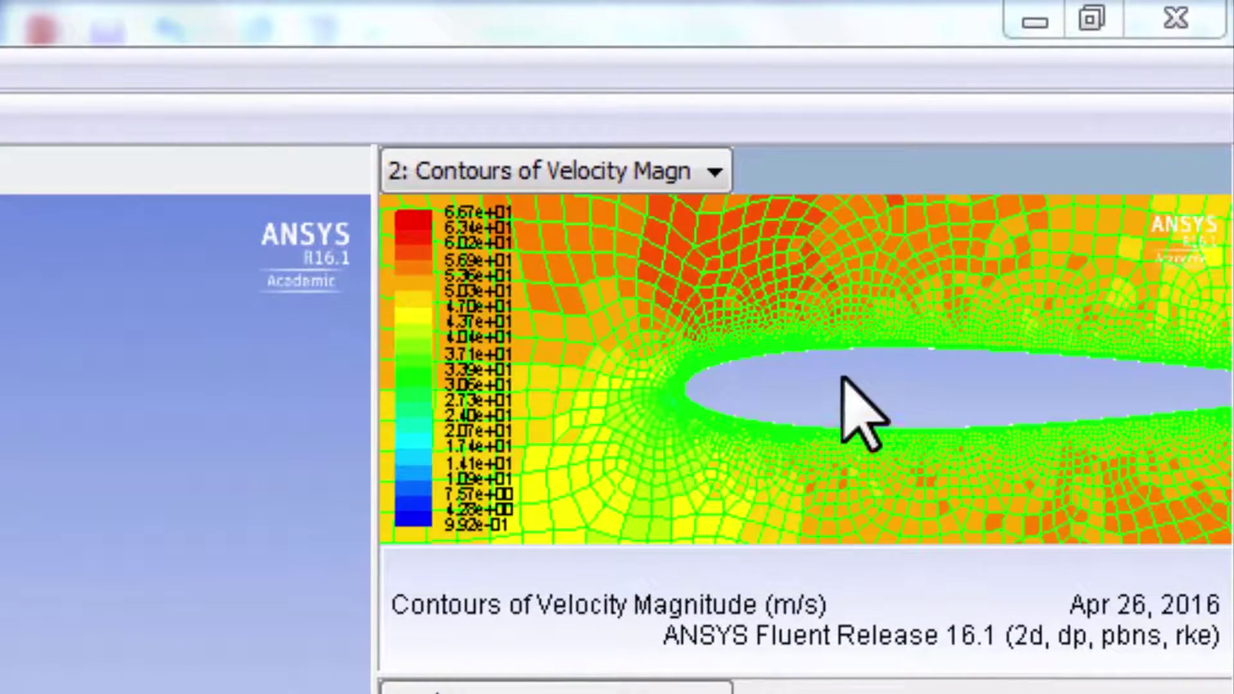
{"action": "left_click_drag", "start_coordinate": [649, 334], "coordinate": [749, 437]}
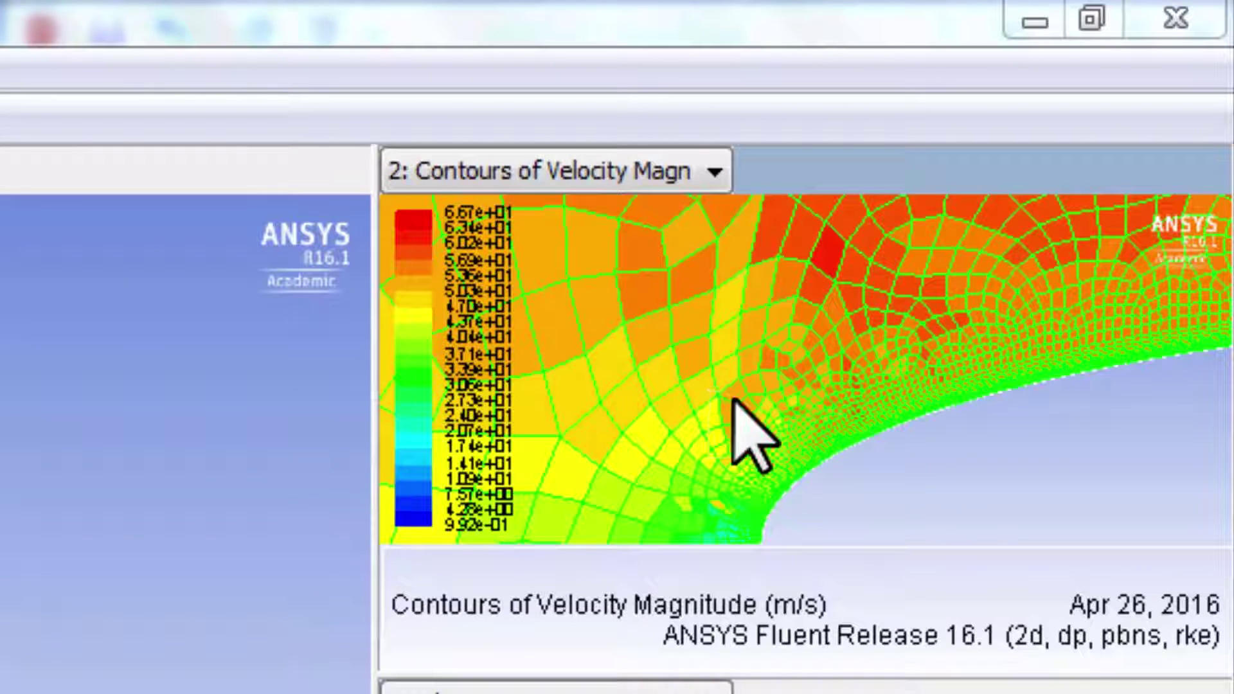
{"action": "left_click_drag", "start_coordinate": [733, 400], "coordinate": [915, 469]}
{"action": "left_click_drag", "start_coordinate": [827, 474], "coordinate": [916, 517]}
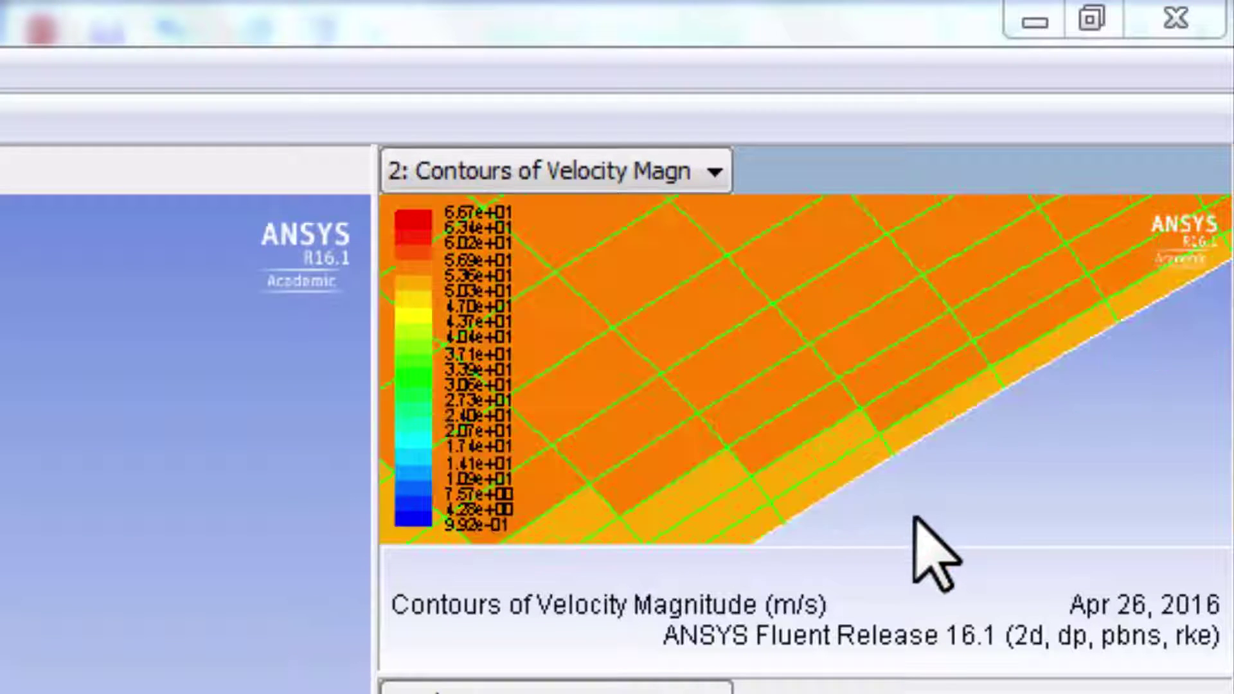
{"action": "right_click", "coordinate": [816, 489]}
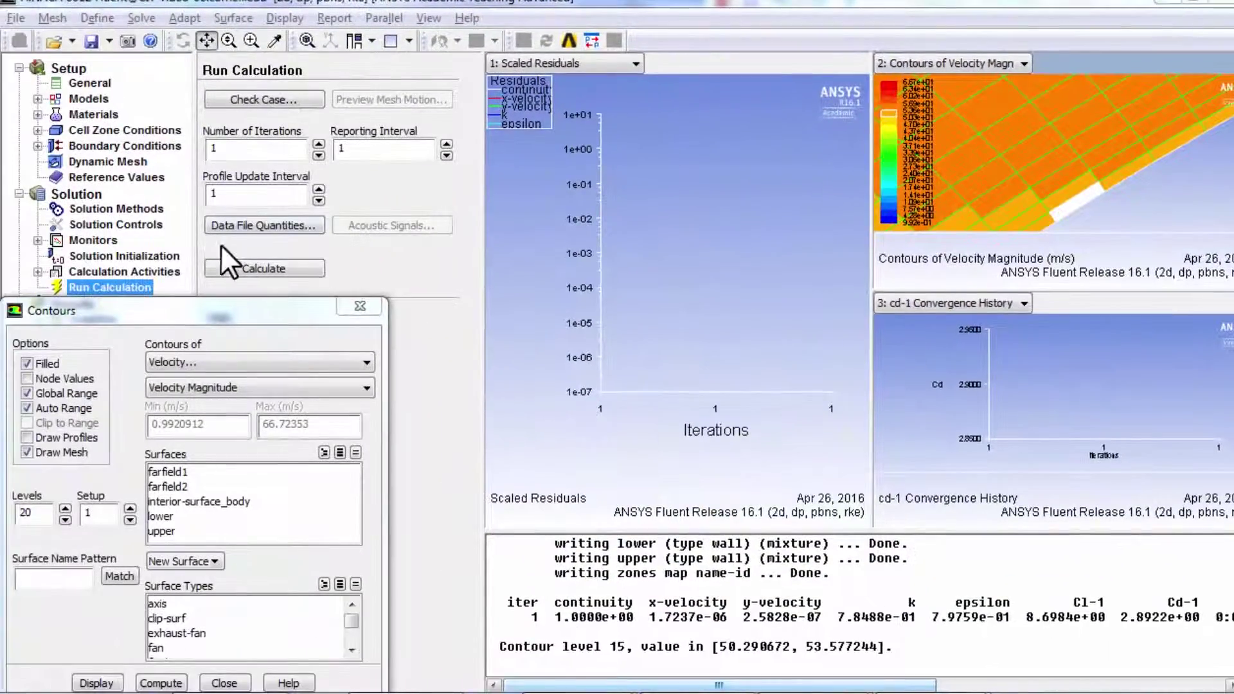
Run up to 1000 iterations for the current calculation until convergence at iteration 228
{"action": "left_click", "coordinate": [86, 175]}
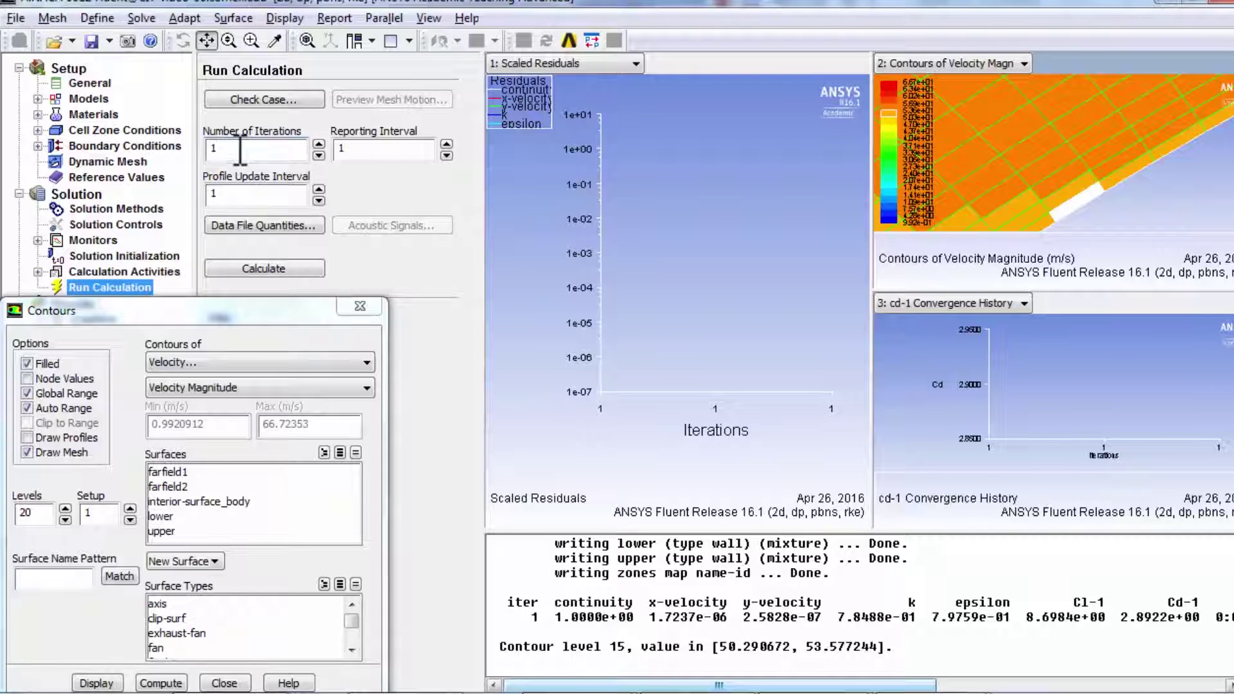
{"action": "type", "text": "000"}
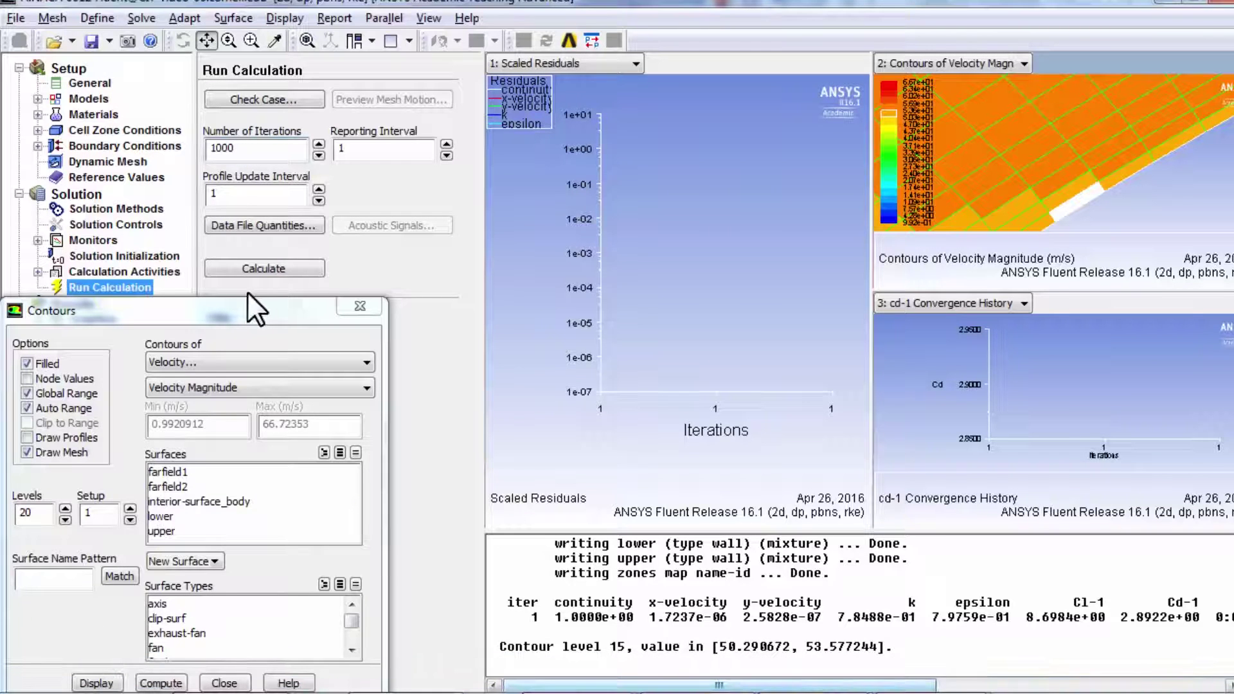
{"action": "left_click", "coordinate": [261, 266]}
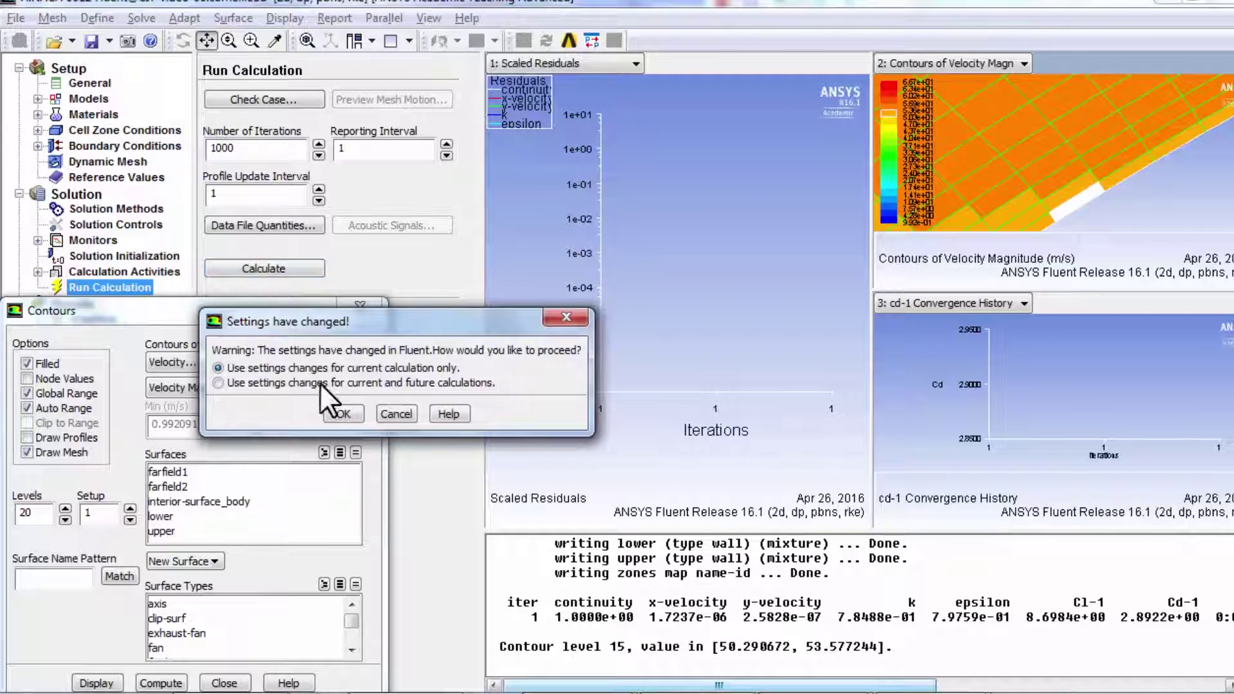
{"action": "left_click", "coordinate": [344, 414]}
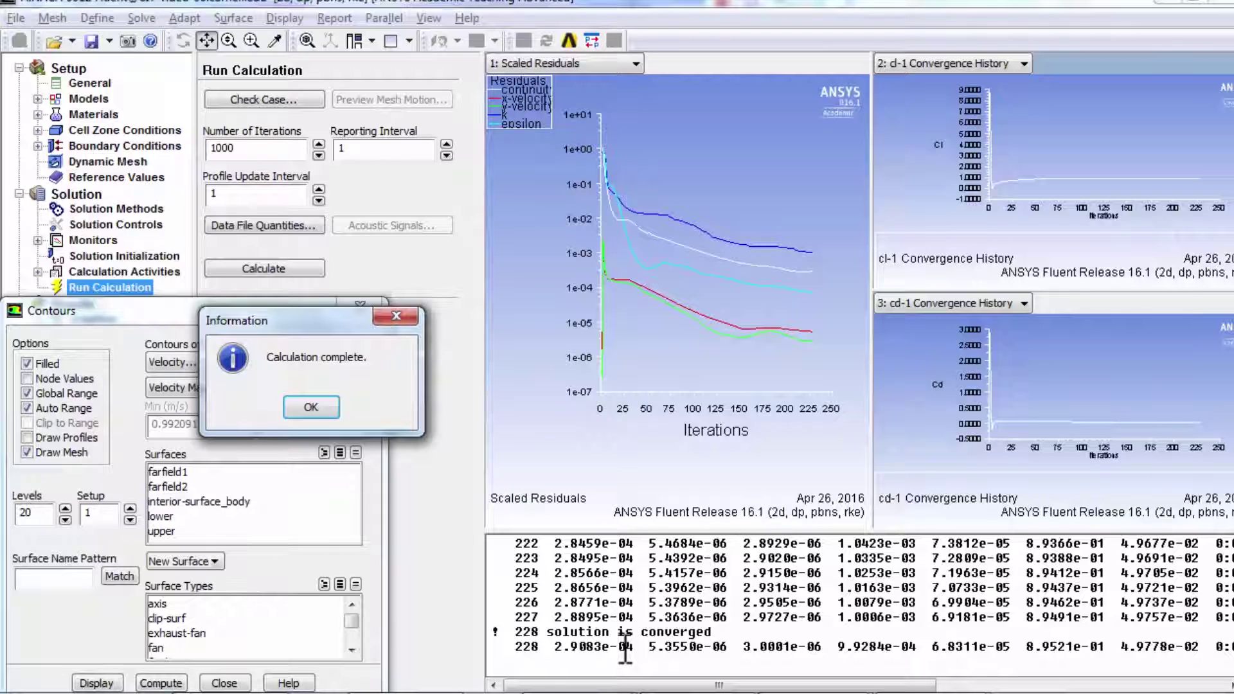
{"action": "left_click", "coordinate": [309, 407]}
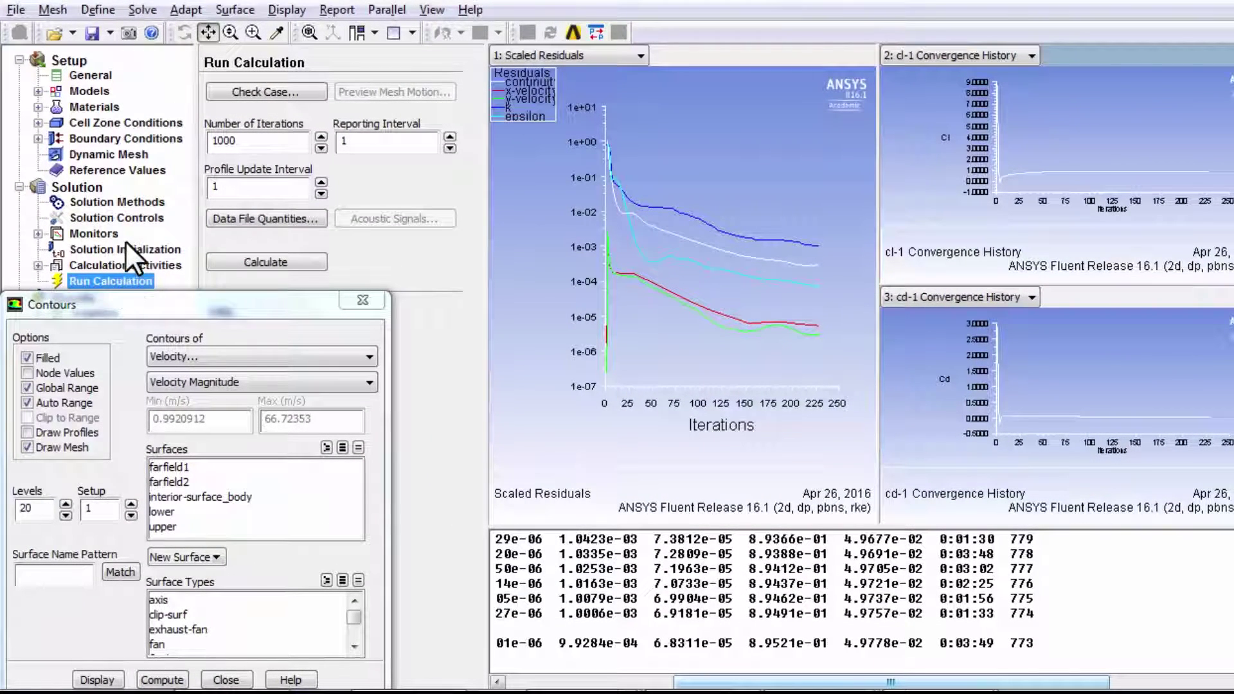
Open the axes settings of the cd-1 drag monitor
{"action": "left_click", "coordinate": [83, 236]}
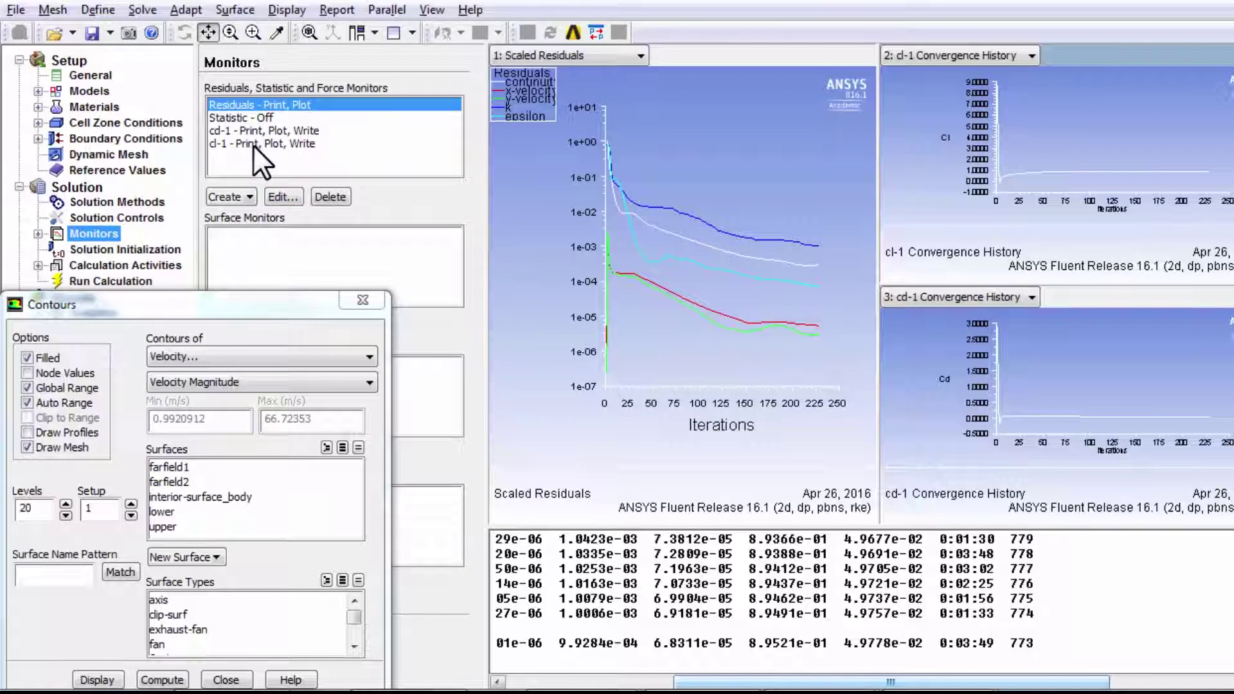
{"action": "left_click", "coordinate": [255, 129]}
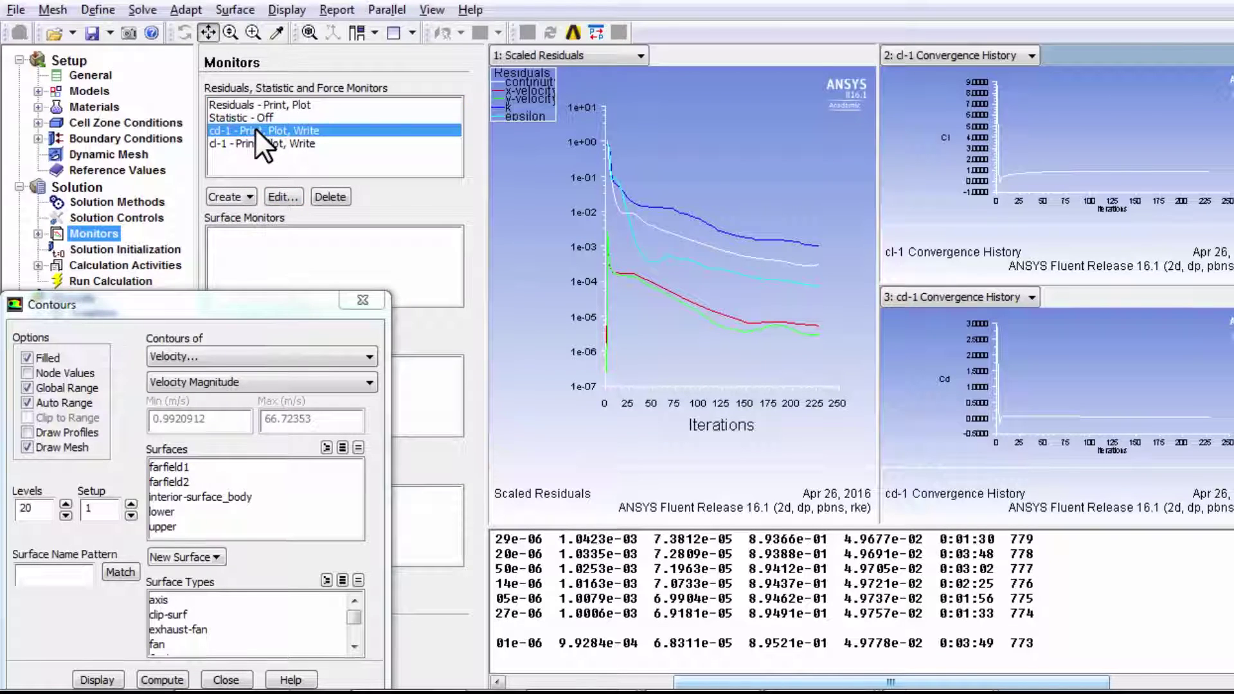
{"action": "left_click", "coordinate": [279, 196]}
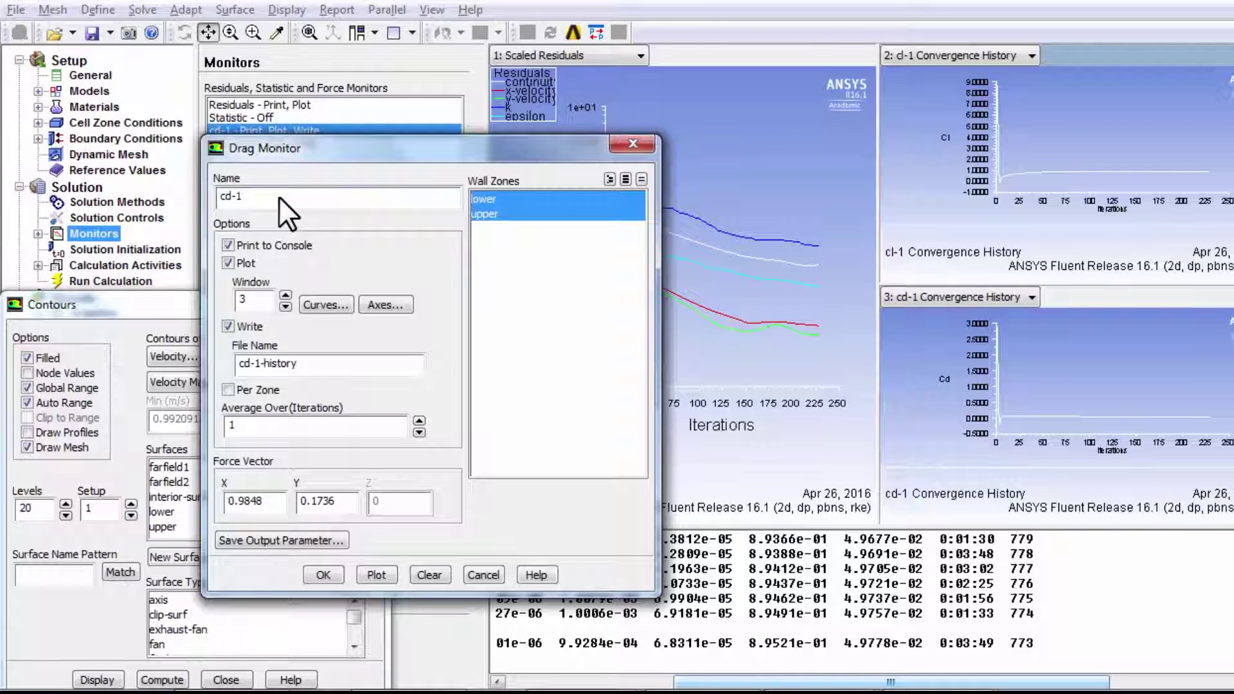
{"action": "left_click", "coordinate": [385, 302]}
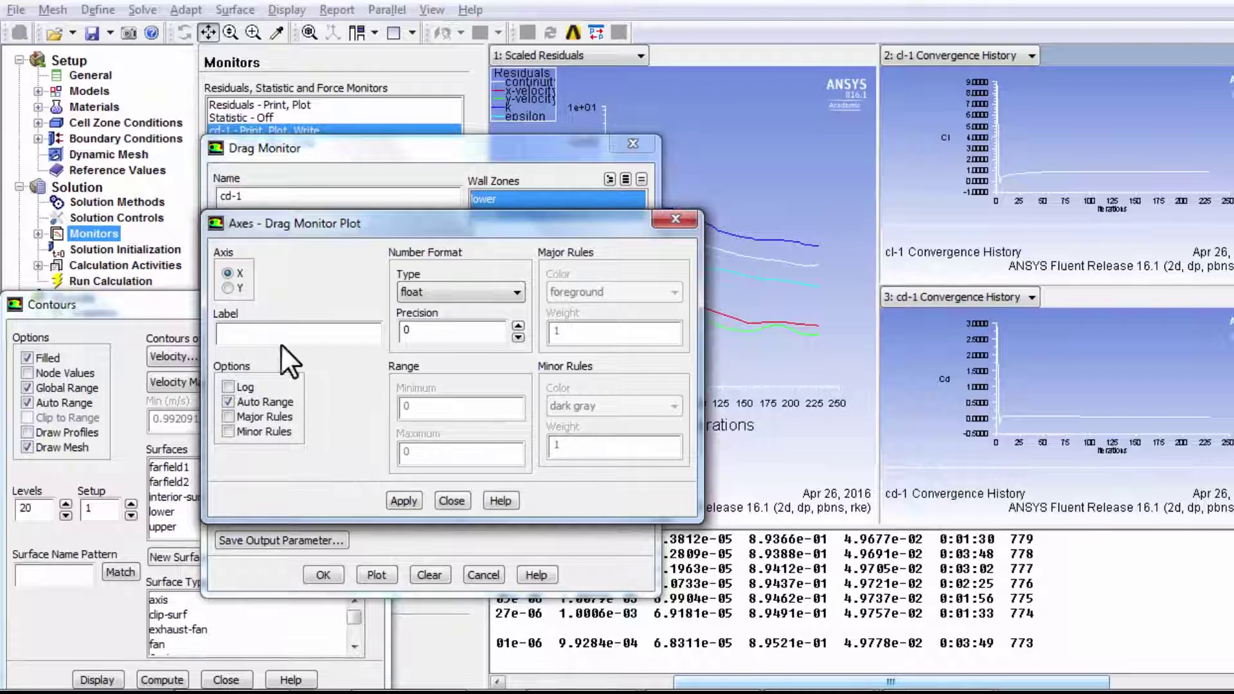
Fix the drag plot's y-axis range at 0.01 to 0.08 and replot the cd-1 history
{"action": "left_click", "coordinate": [226, 287]}
{"action": "left_click", "coordinate": [228, 401]}
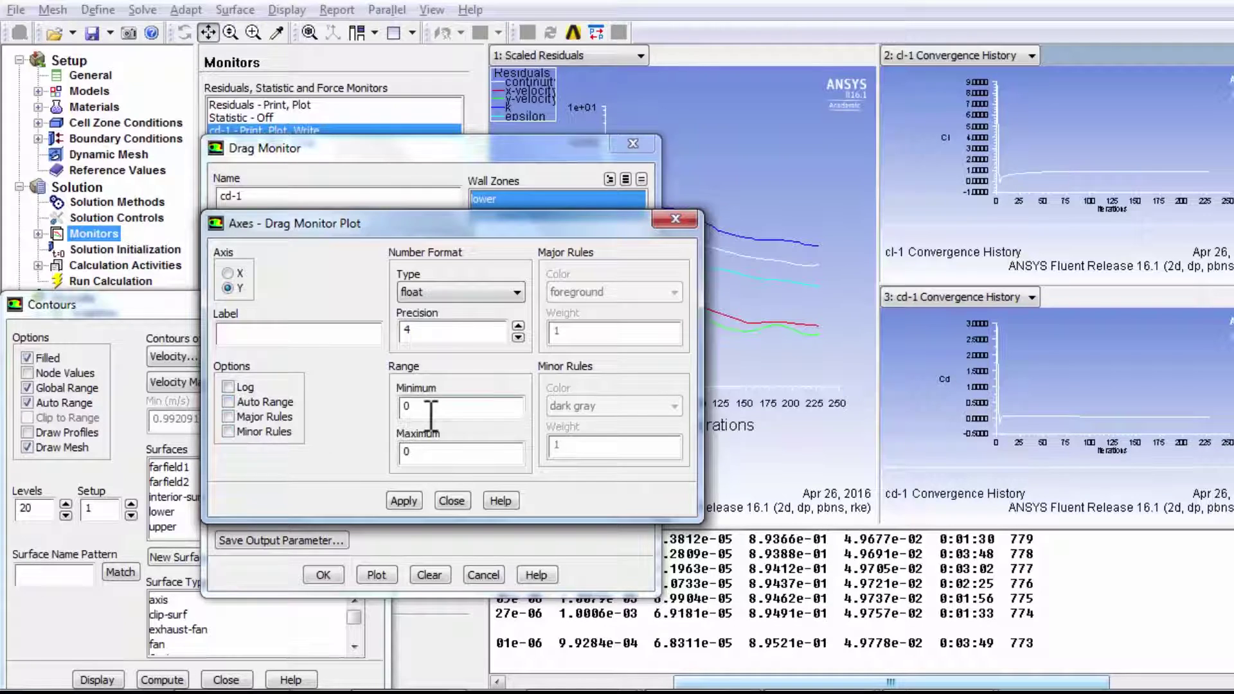
{"action": "left_click_drag", "start_coordinate": [435, 405], "coordinate": [399, 406]}
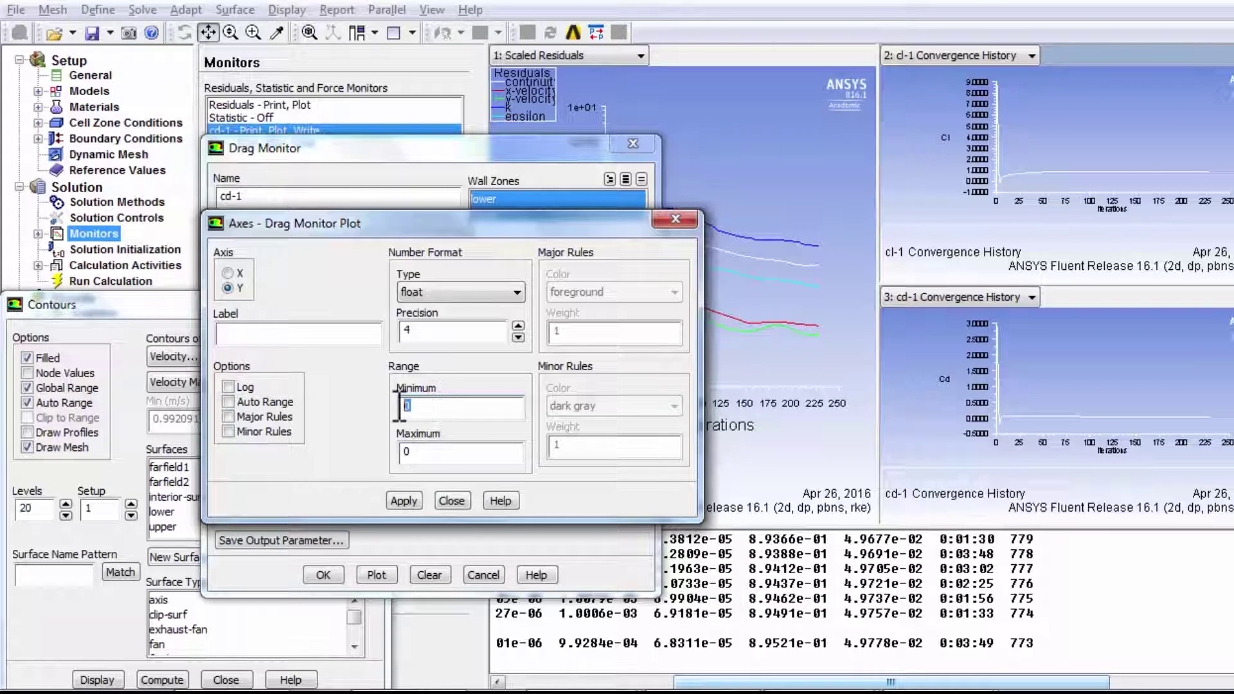
{"action": "type", "text": "0.01"}
{"action": "left_click", "coordinate": [442, 457]}
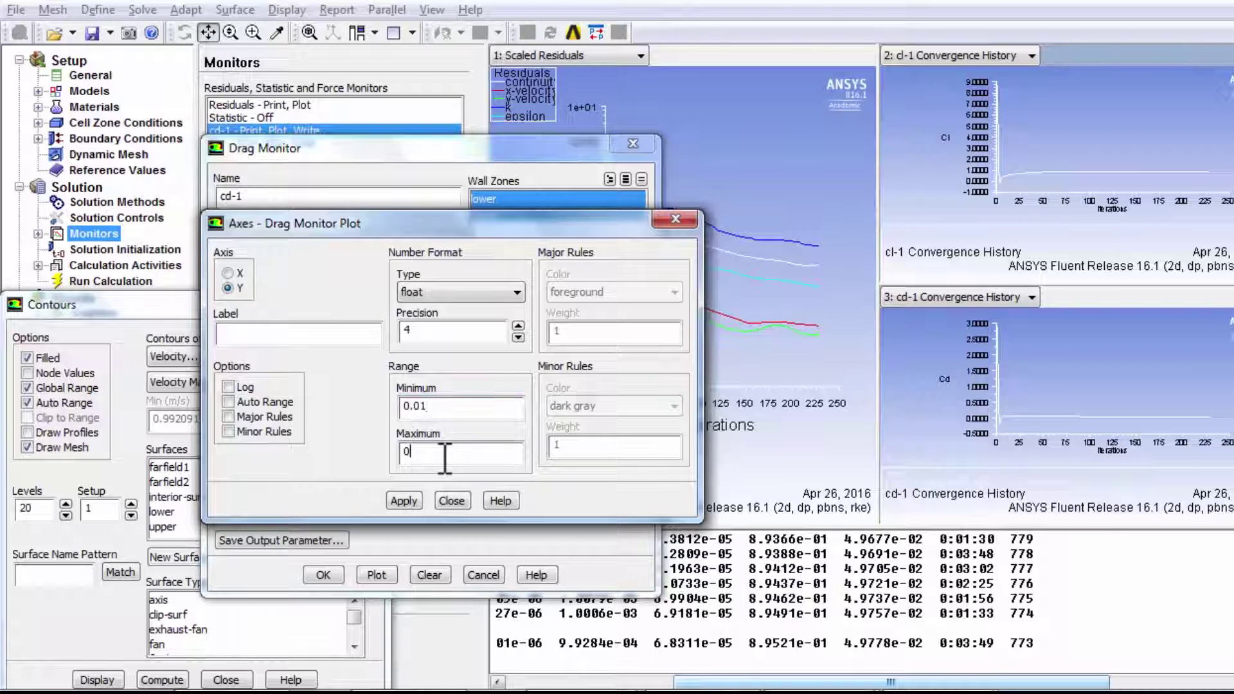
{"action": "type", "text": ".08"}
{"action": "left_click", "coordinate": [403, 500]}
{"action": "left_click", "coordinate": [452, 500]}
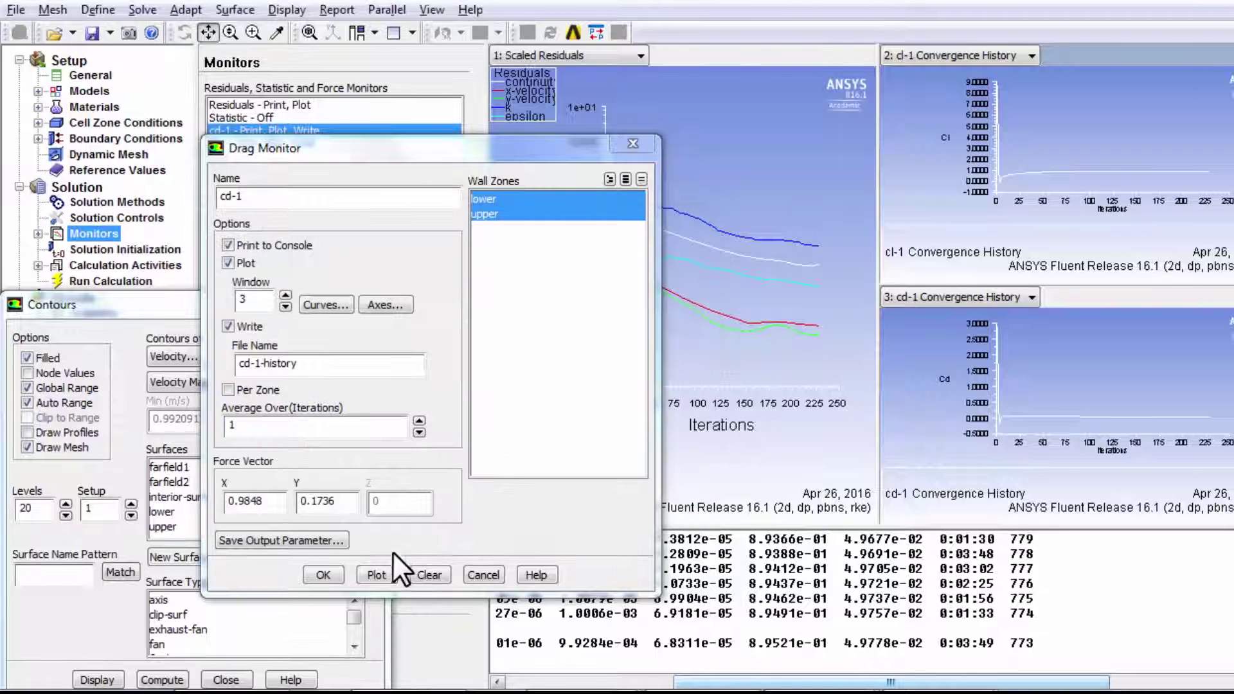
{"action": "left_click", "coordinate": [380, 574]}
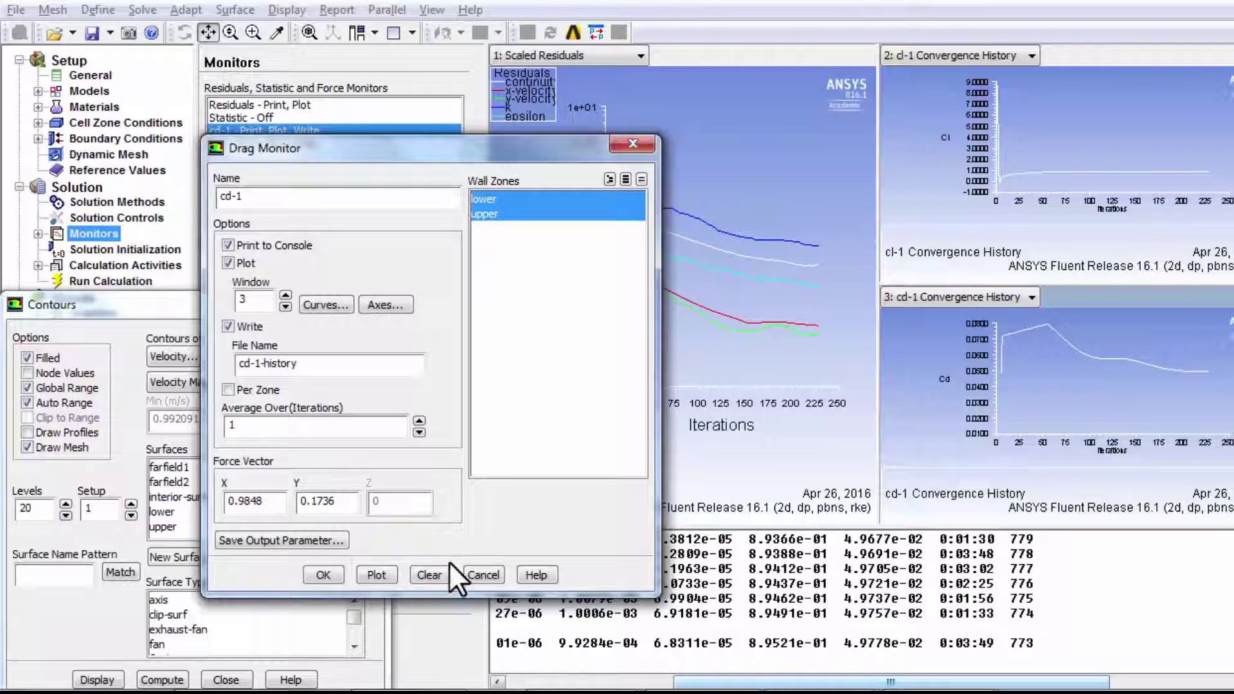
{"action": "left_click", "coordinate": [483, 573]}
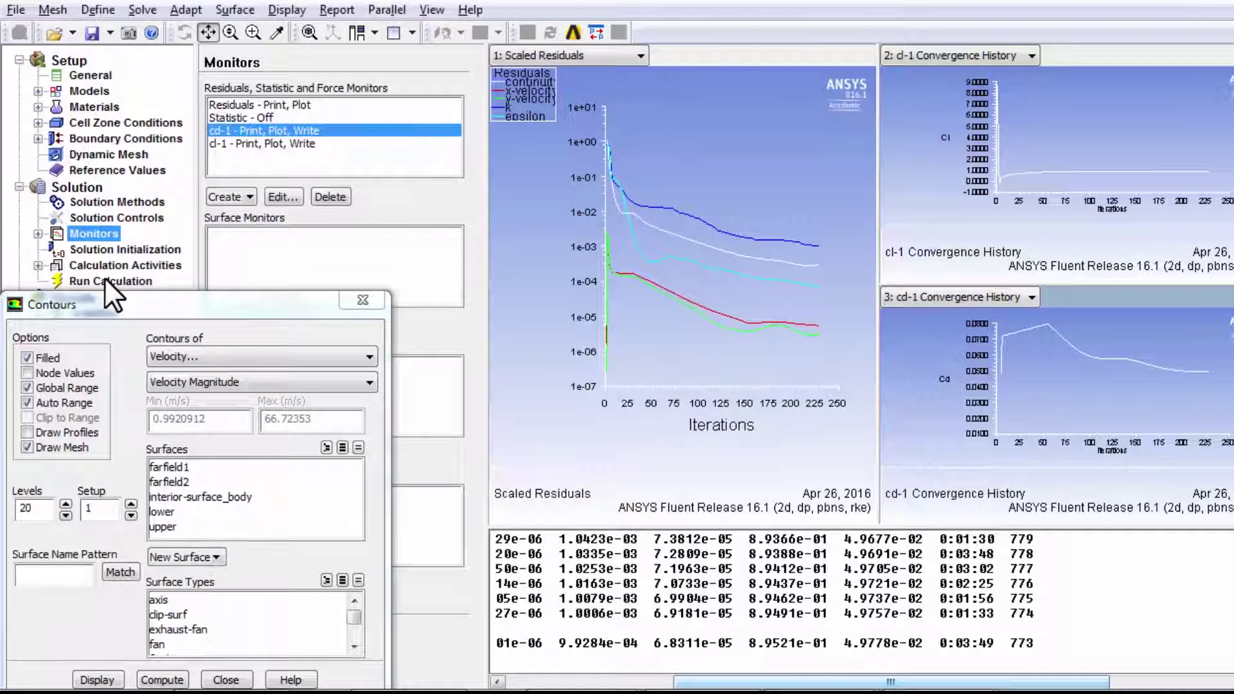
In Solution Methods, choose Second Order Upwind for momentum, k and epsilon
{"action": "left_click", "coordinate": [117, 200]}
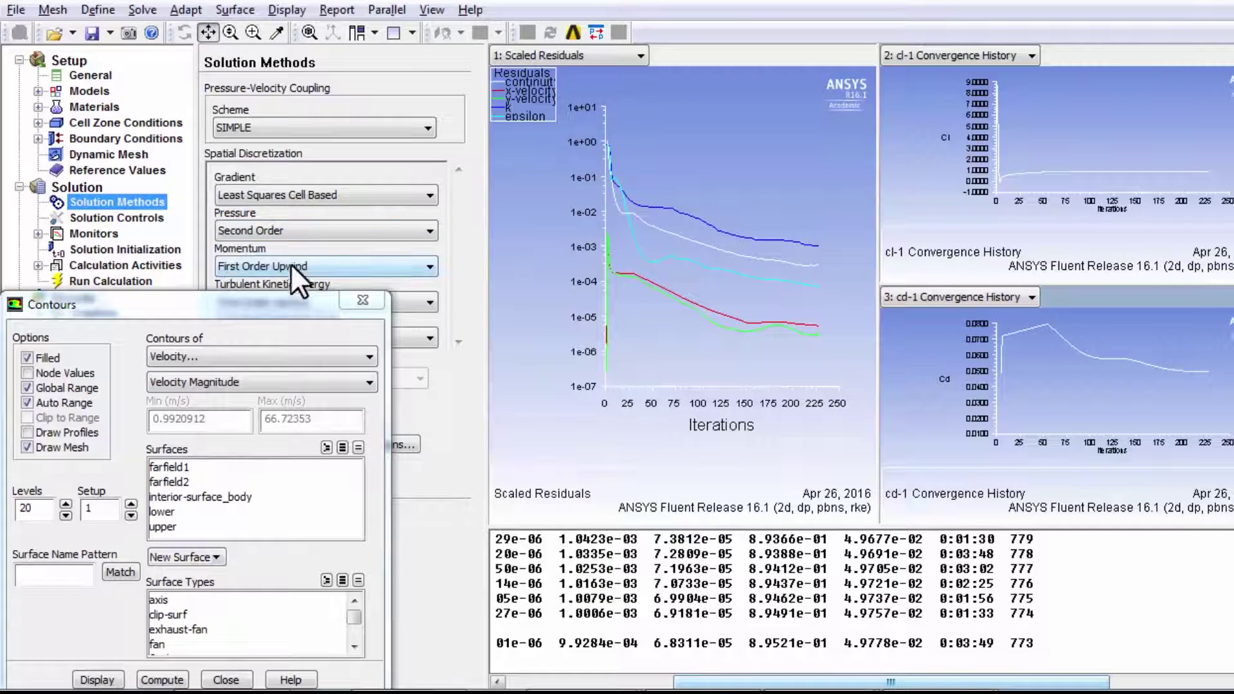
{"action": "left_click_drag", "start_coordinate": [287, 299], "coordinate": [285, 450]}
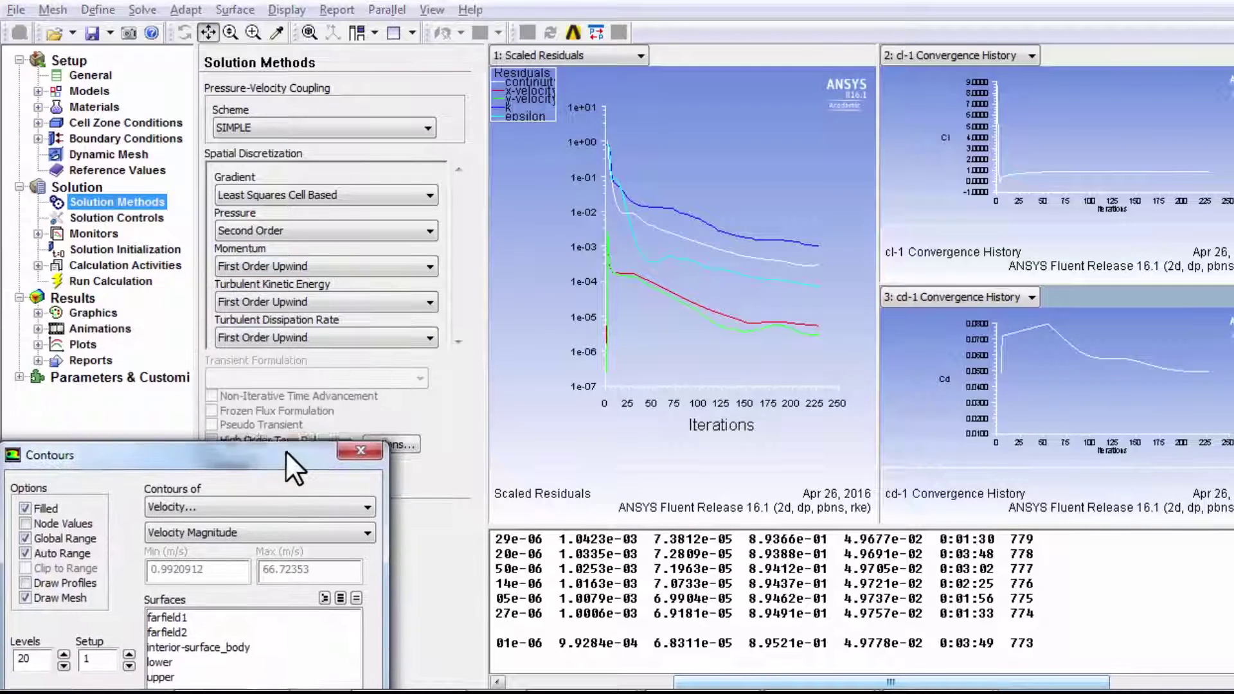
{"action": "left_click", "coordinate": [291, 264]}
{"action": "left_click", "coordinate": [287, 296]}
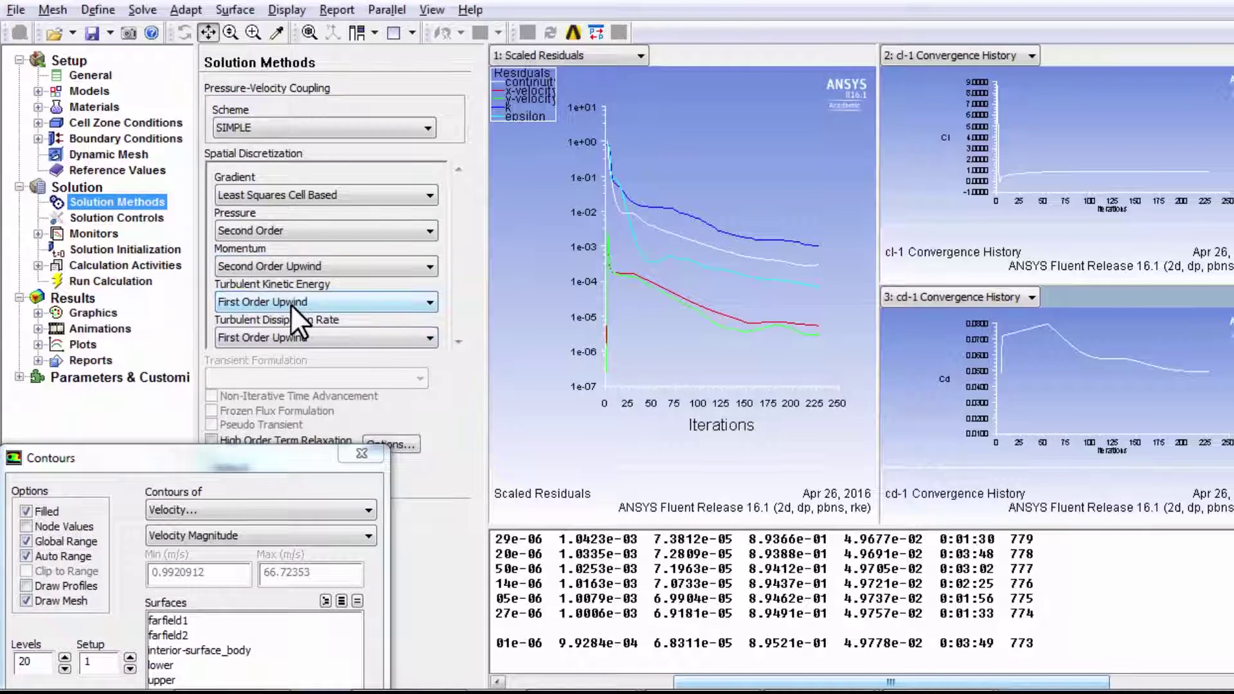
{"action": "left_click", "coordinate": [289, 300]}
{"action": "left_click", "coordinate": [285, 328]}
{"action": "left_click", "coordinate": [285, 337]}
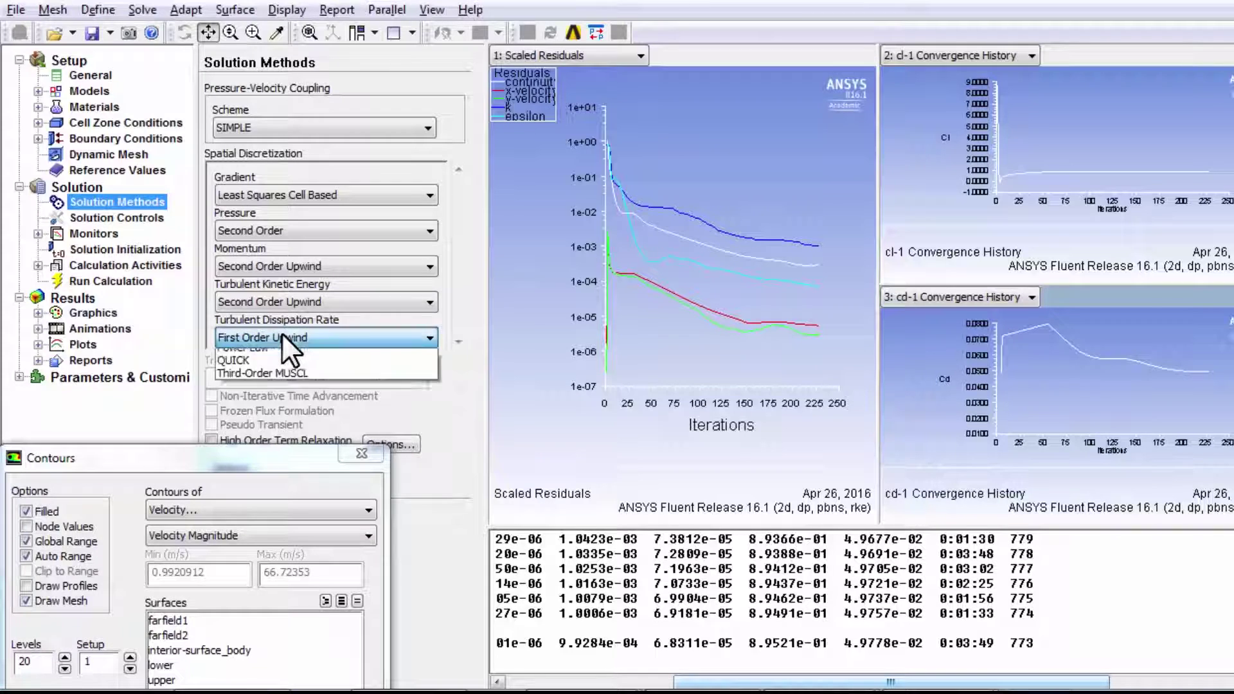
{"action": "left_click", "coordinate": [279, 370]}
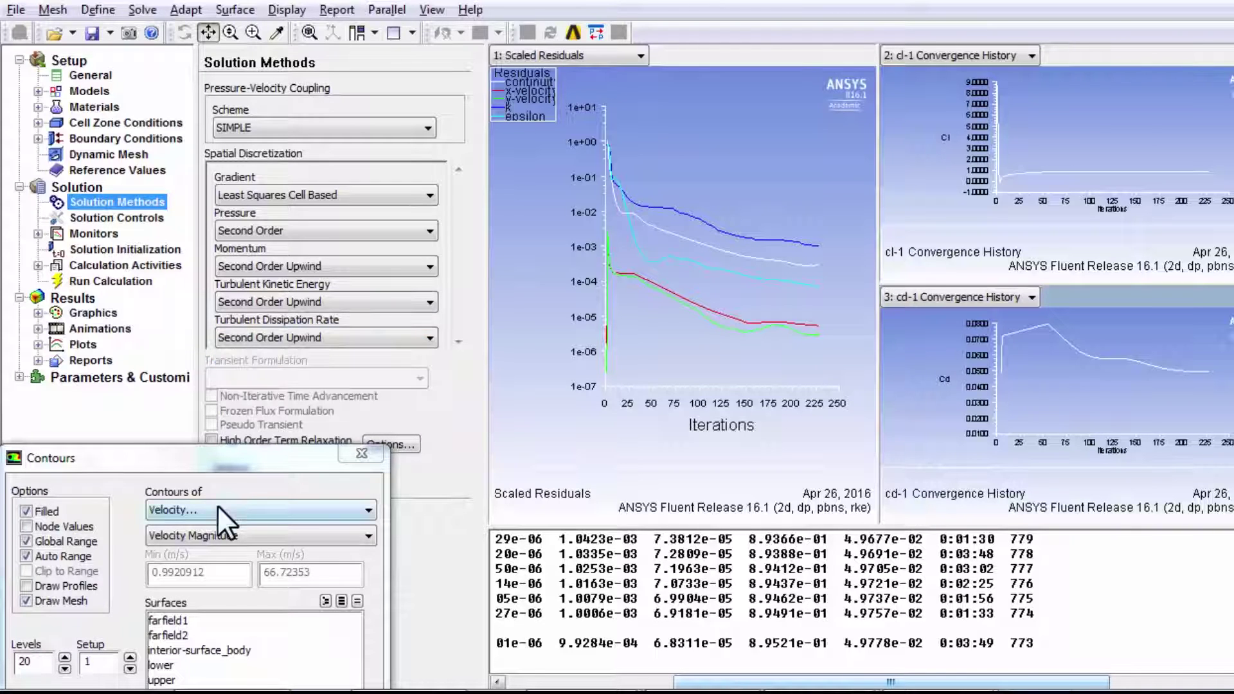
{"action": "left_click_drag", "start_coordinate": [216, 461], "coordinate": [229, 299]}
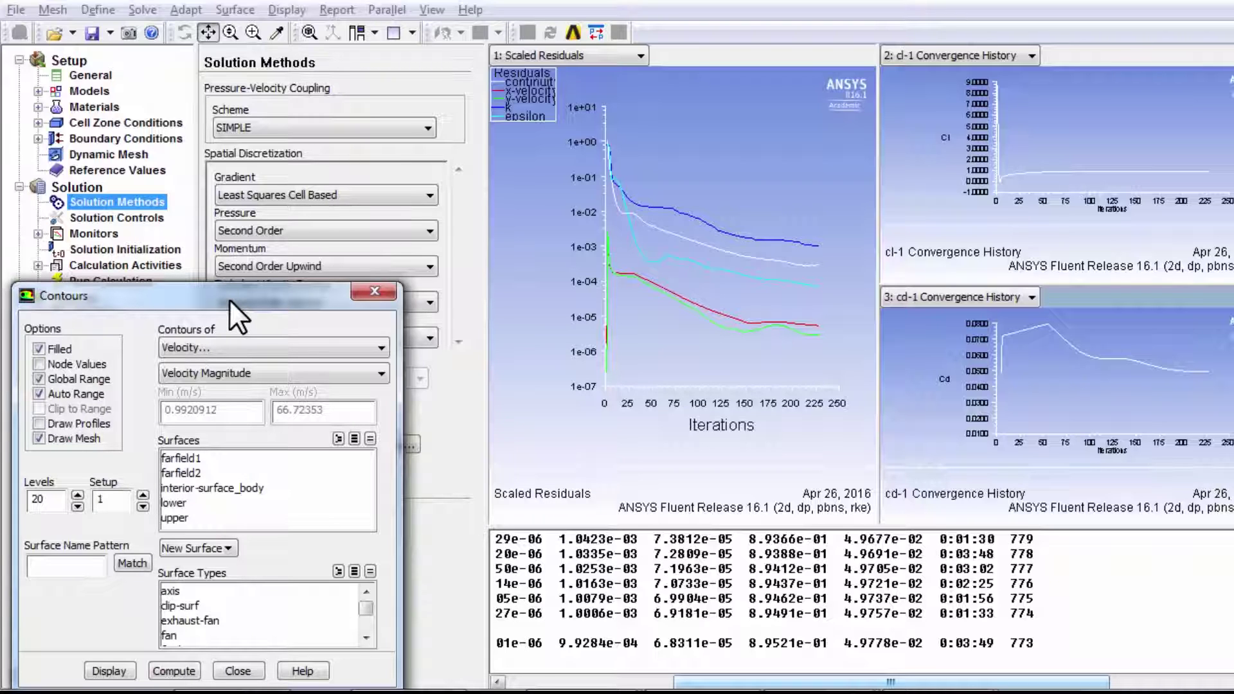
{"action": "left_click_drag", "start_coordinate": [229, 299], "coordinate": [221, 314]}
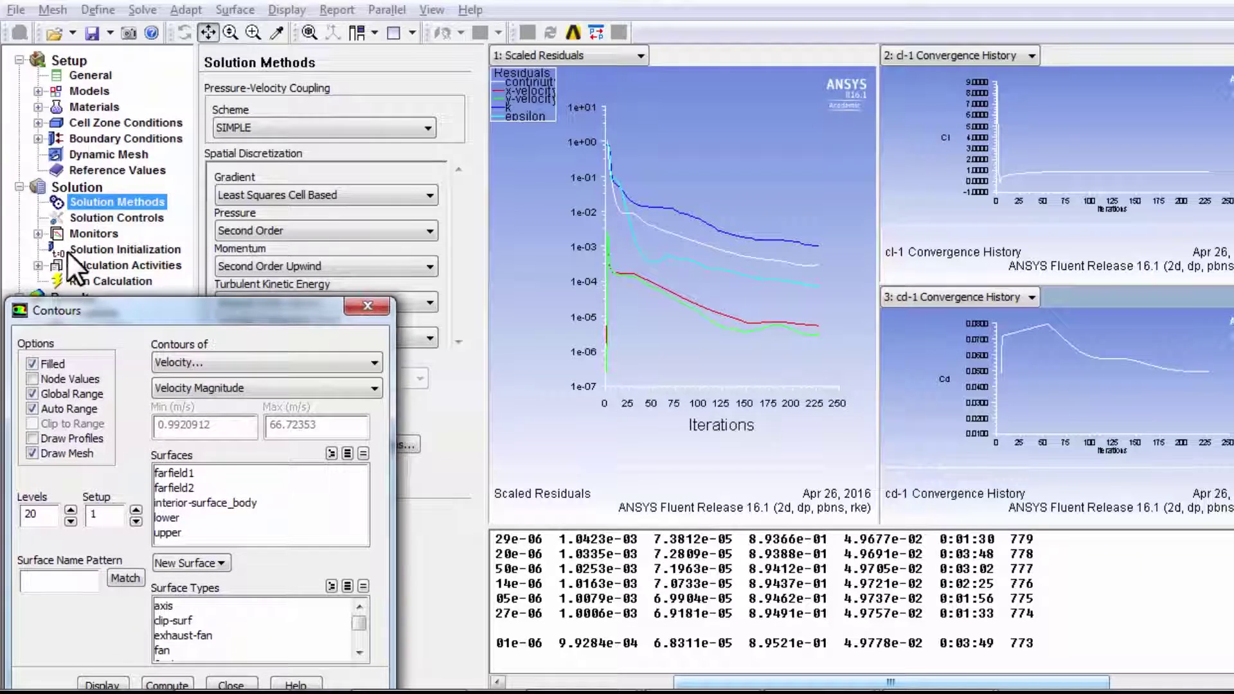
Resume the calculation with the changed settings until it converges at iteration 298
{"action": "left_click", "coordinate": [96, 274]}
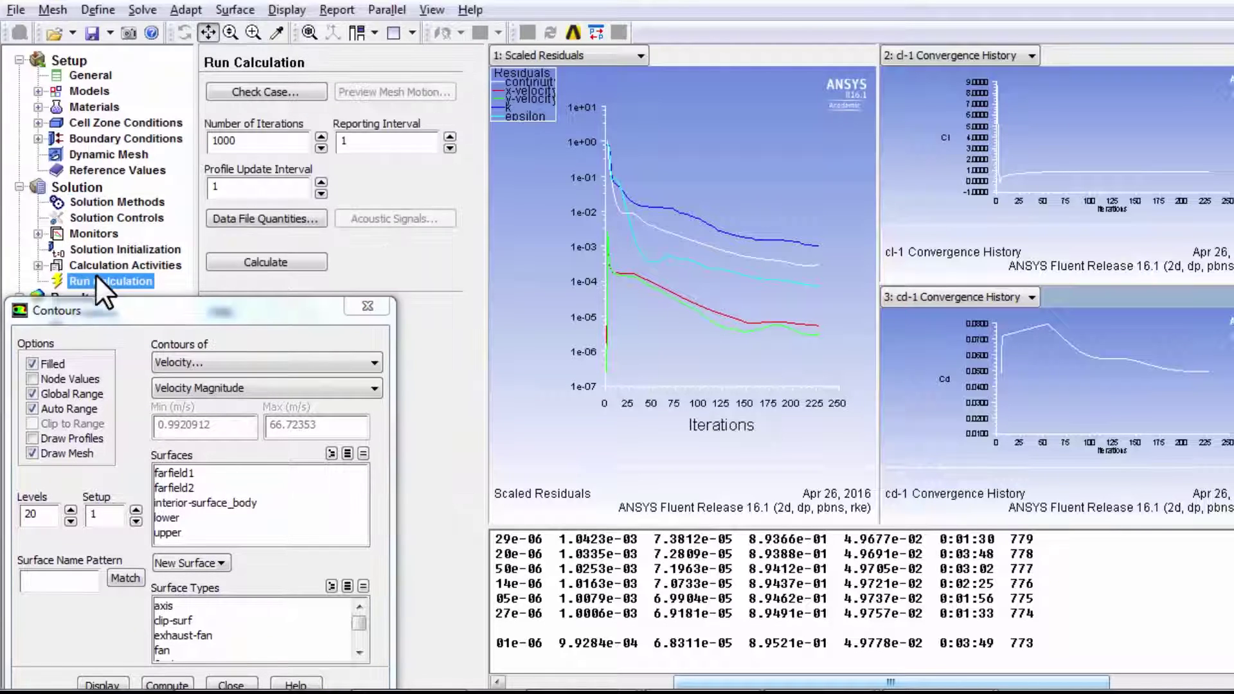
{"action": "left_click", "coordinate": [251, 260]}
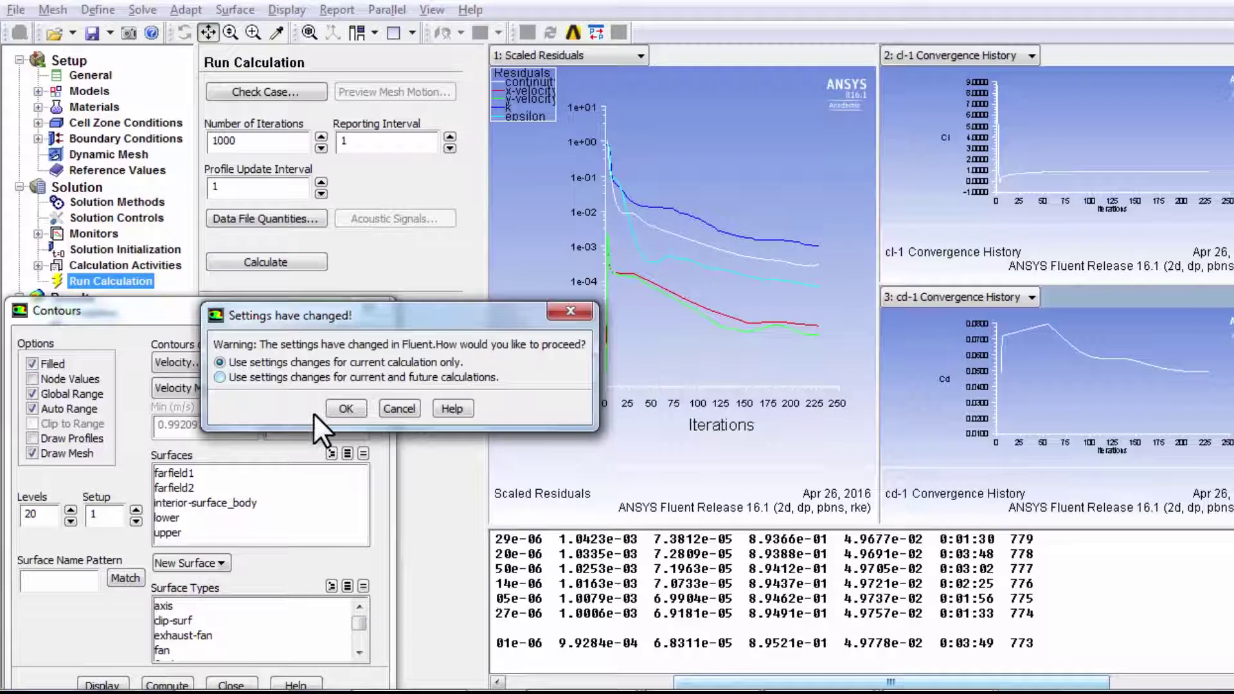
{"action": "left_click", "coordinate": [346, 410]}
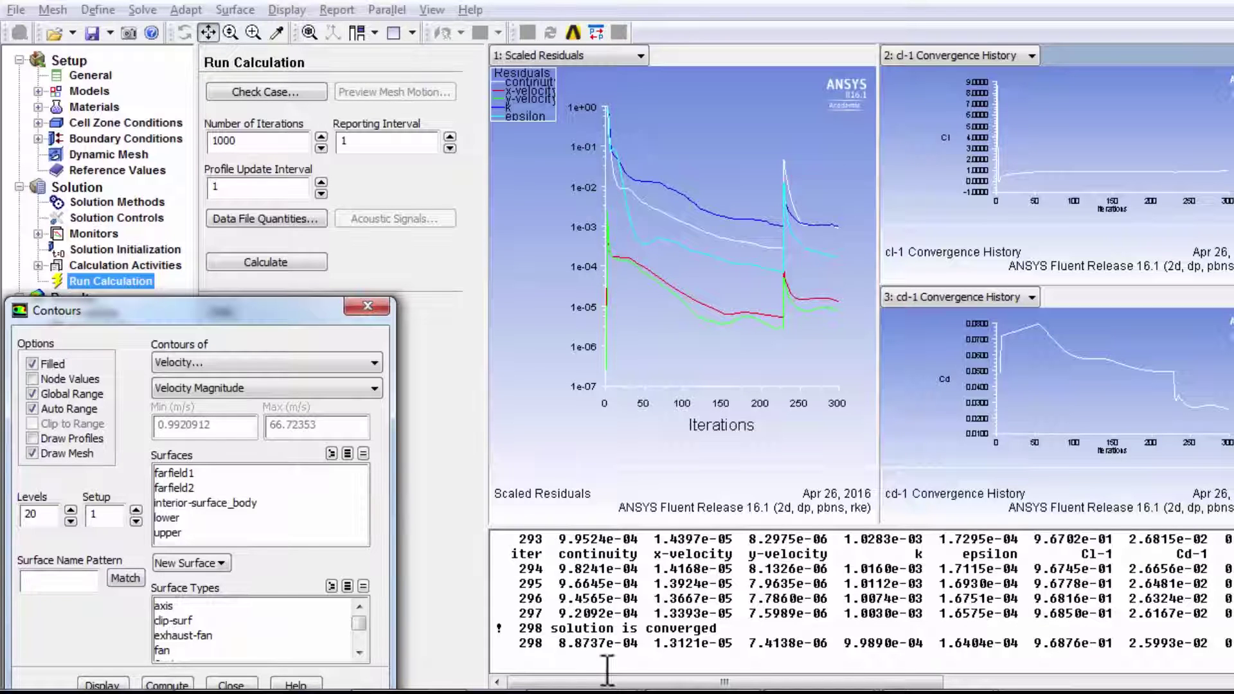
{"action": "left_click", "coordinate": [639, 684]}
{"action": "left_click_drag", "start_coordinate": [639, 683], "coordinate": [803, 683]}
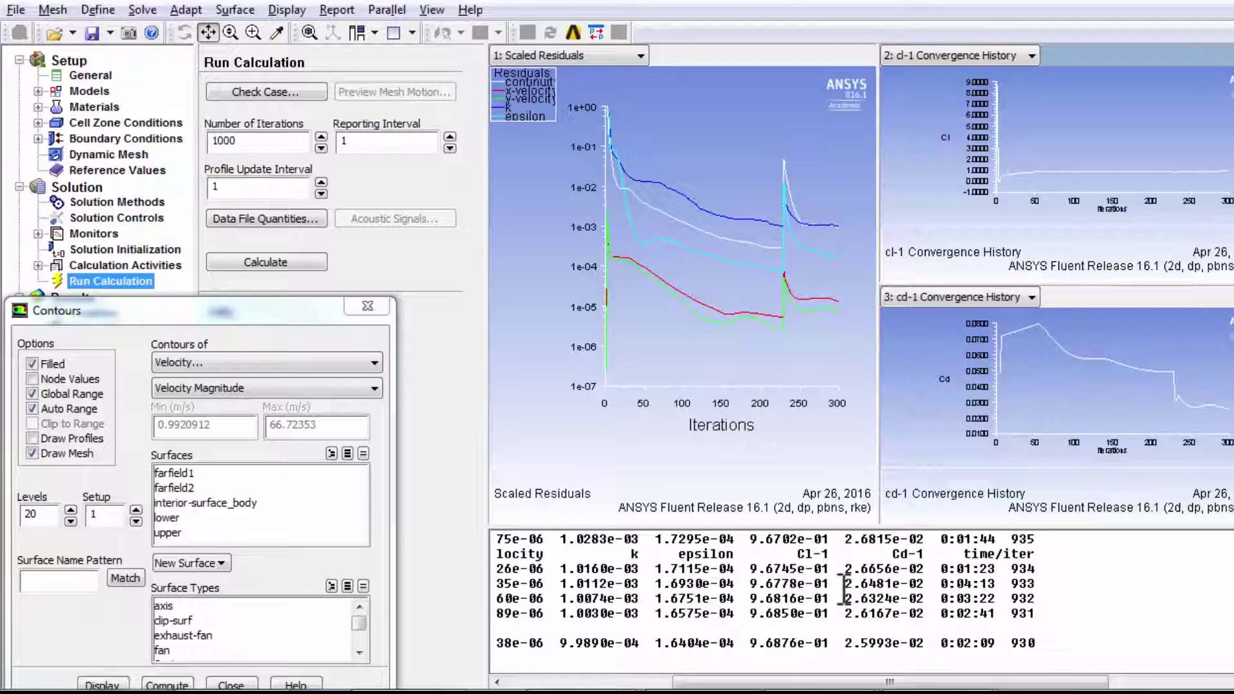
Edit the Residuals monitor, setting continuity and x-velocity absolute criteria to 1e-6
{"action": "left_click", "coordinate": [99, 232]}
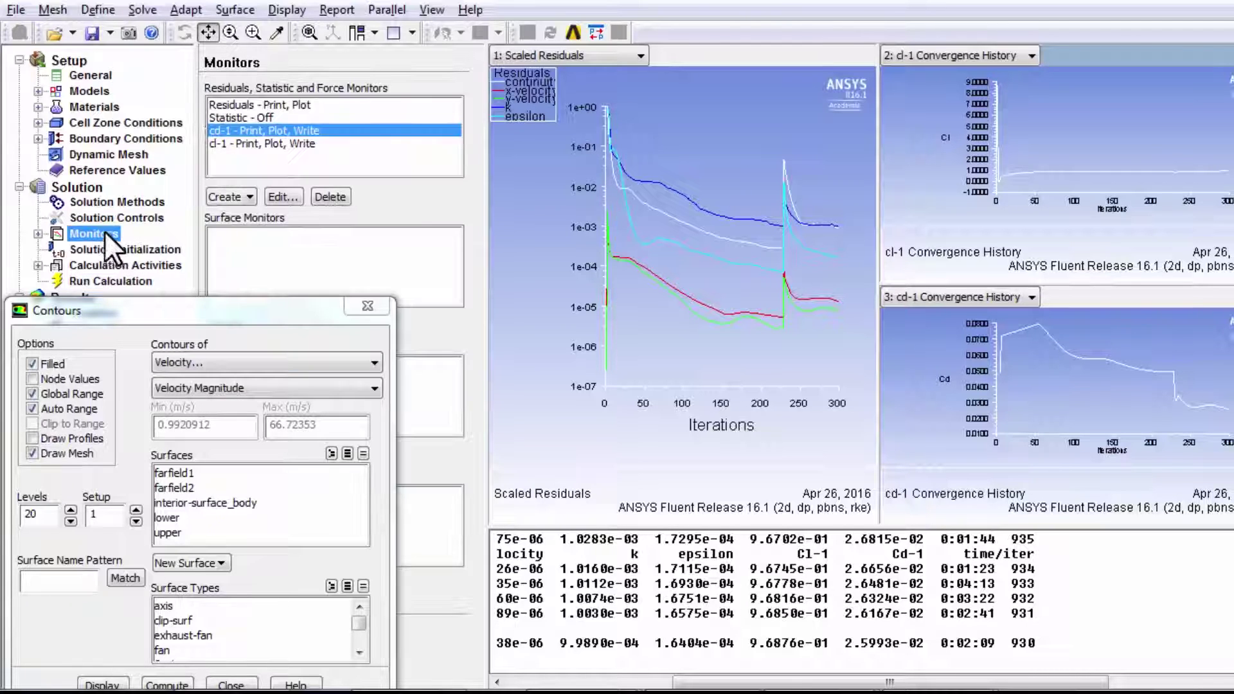
{"action": "left_click", "coordinate": [256, 105]}
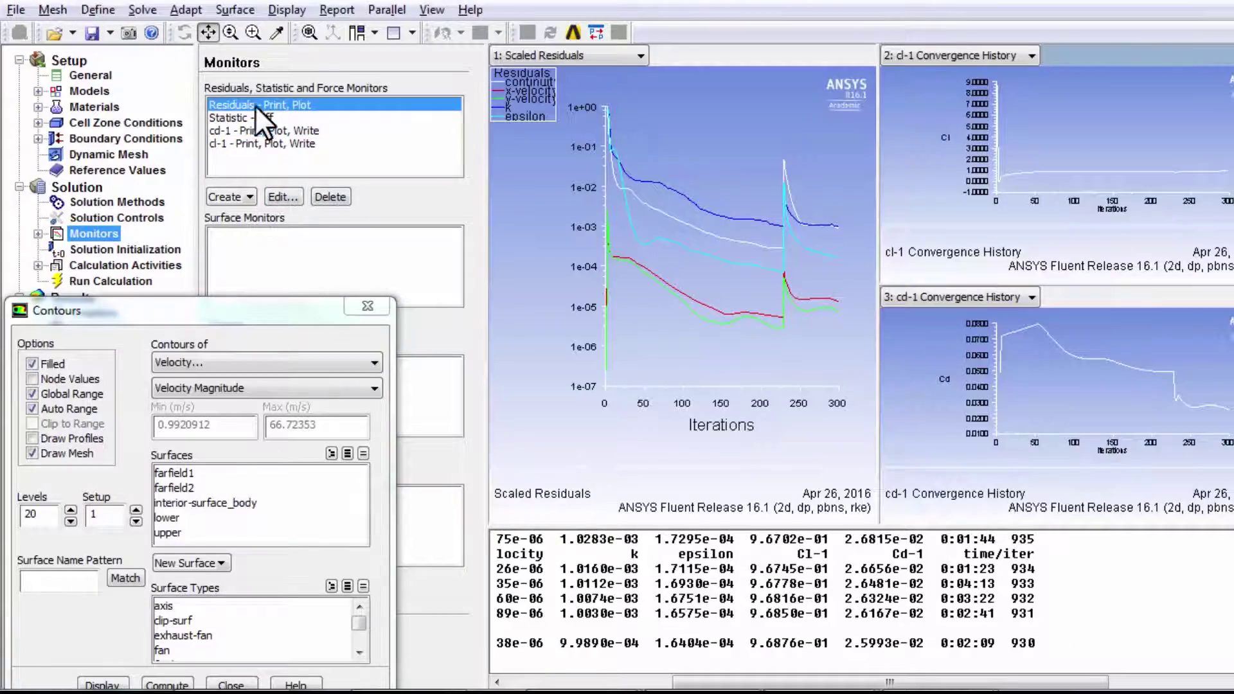
{"action": "left_click", "coordinate": [276, 196]}
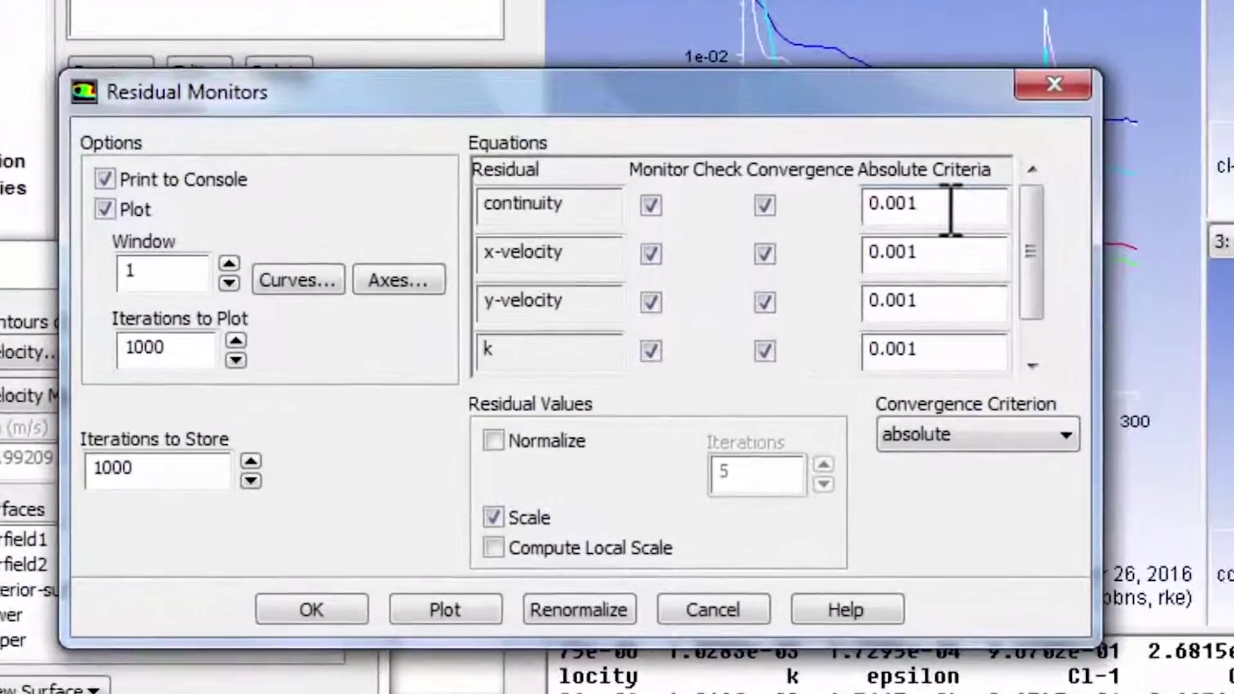
{"action": "left_click_drag", "start_coordinate": [800, 267], "coordinate": [716, 267]}
{"action": "type", "text": "1e-6"}
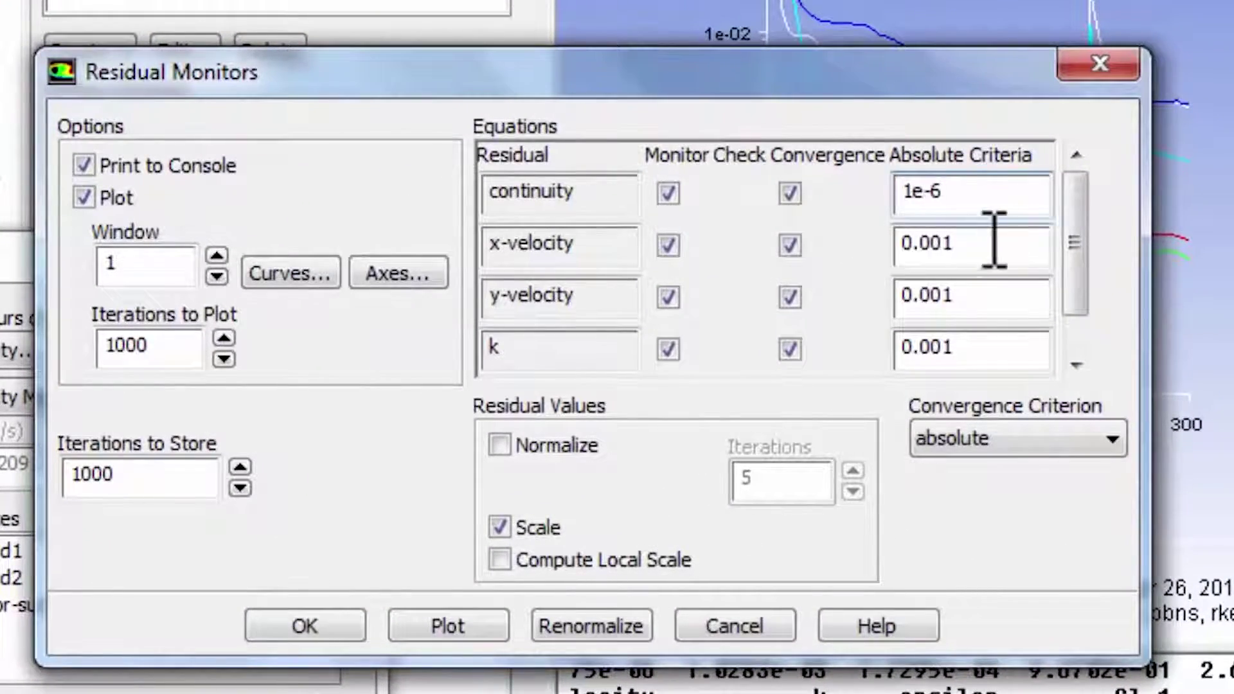
{"action": "left_click_drag", "start_coordinate": [994, 240], "coordinate": [862, 248]}
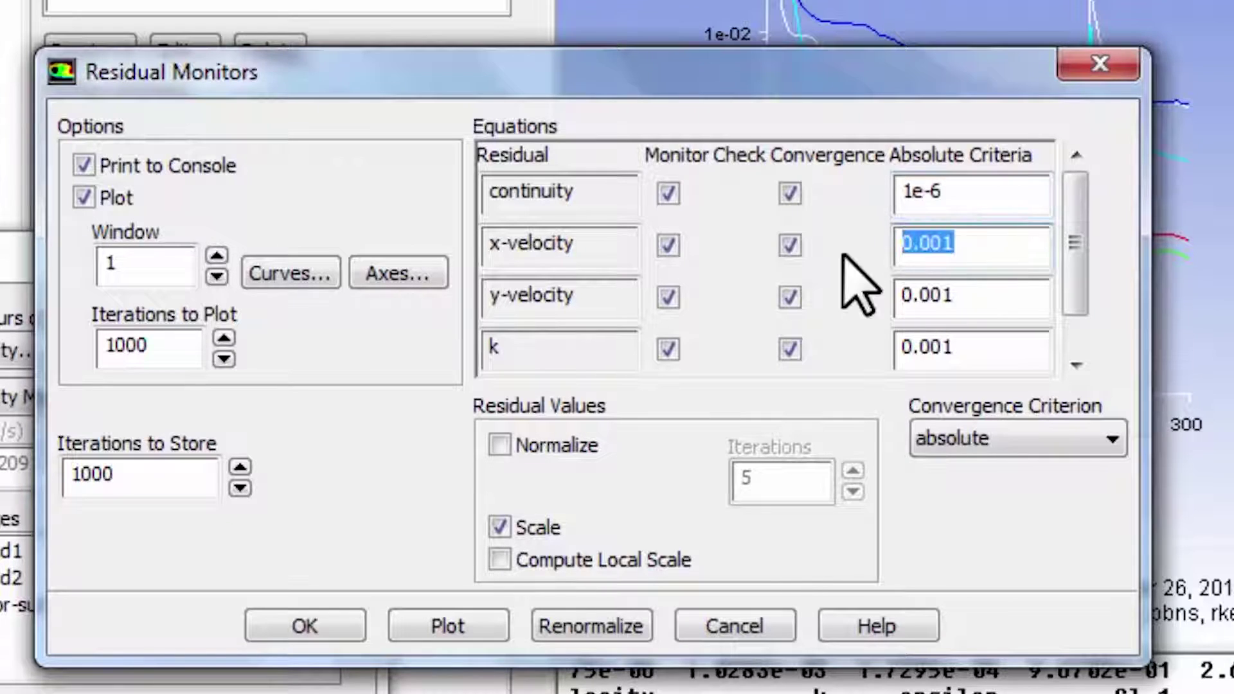
{"action": "type", "text": "1e-6"}
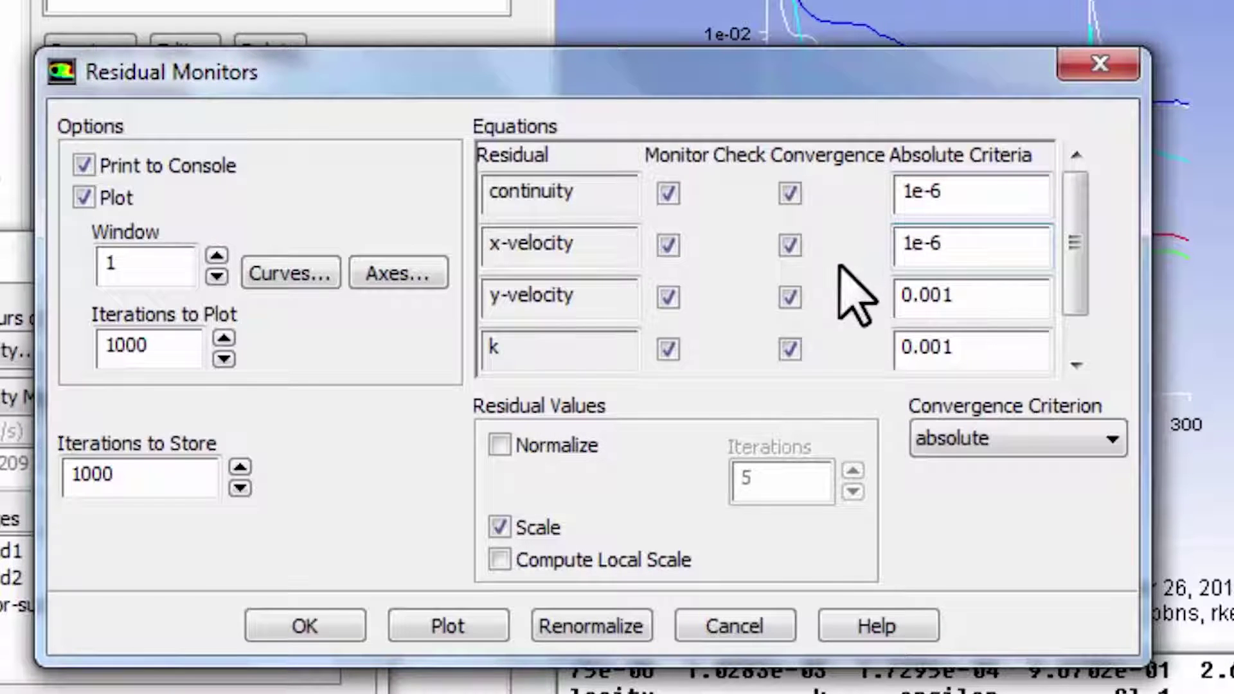
Set the y-velocity, k and epsilon absolute criteria to 1e-6 and confirm
{"action": "left_click_drag", "start_coordinate": [991, 285], "coordinate": [872, 302]}
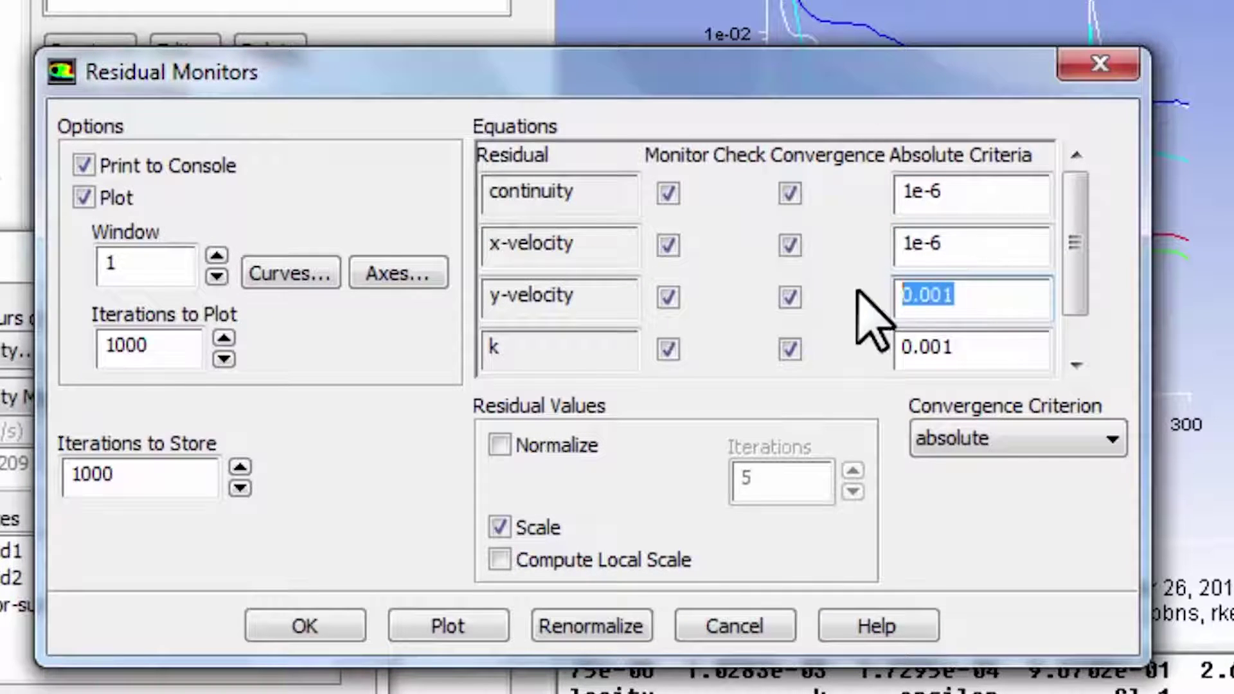
{"action": "type", "text": "1e-6"}
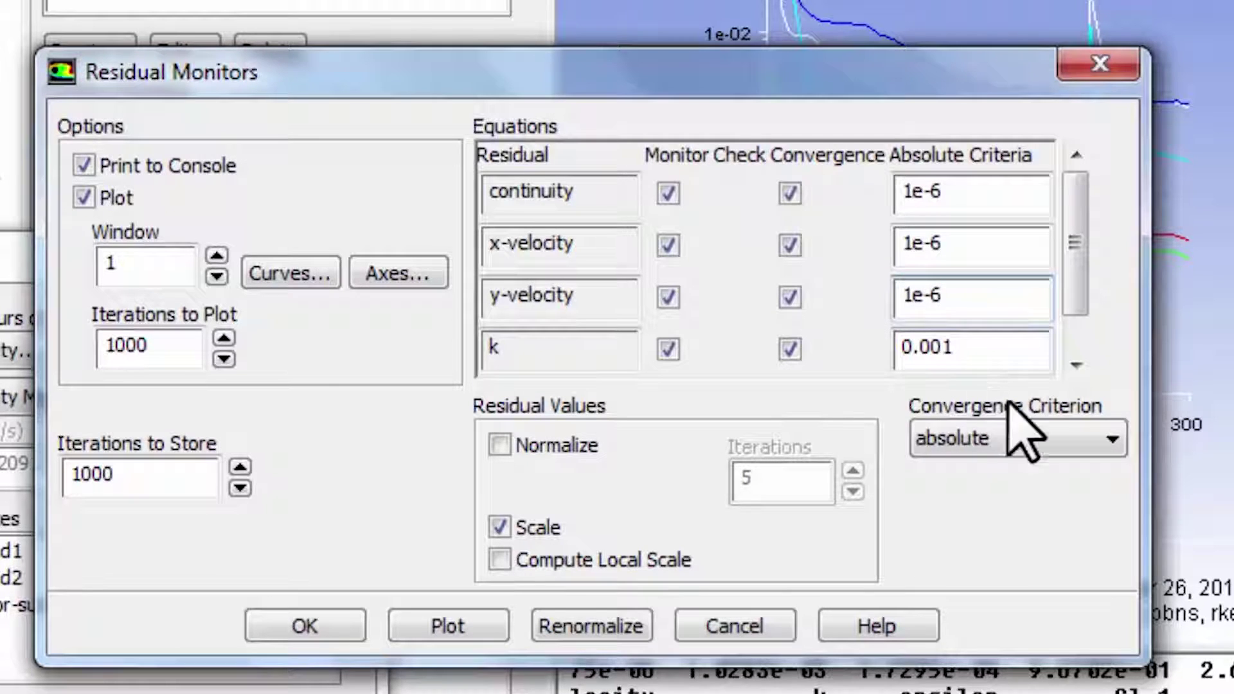
{"action": "double_click", "coordinate": [936, 344]}
{"action": "type", "text": "1e"}
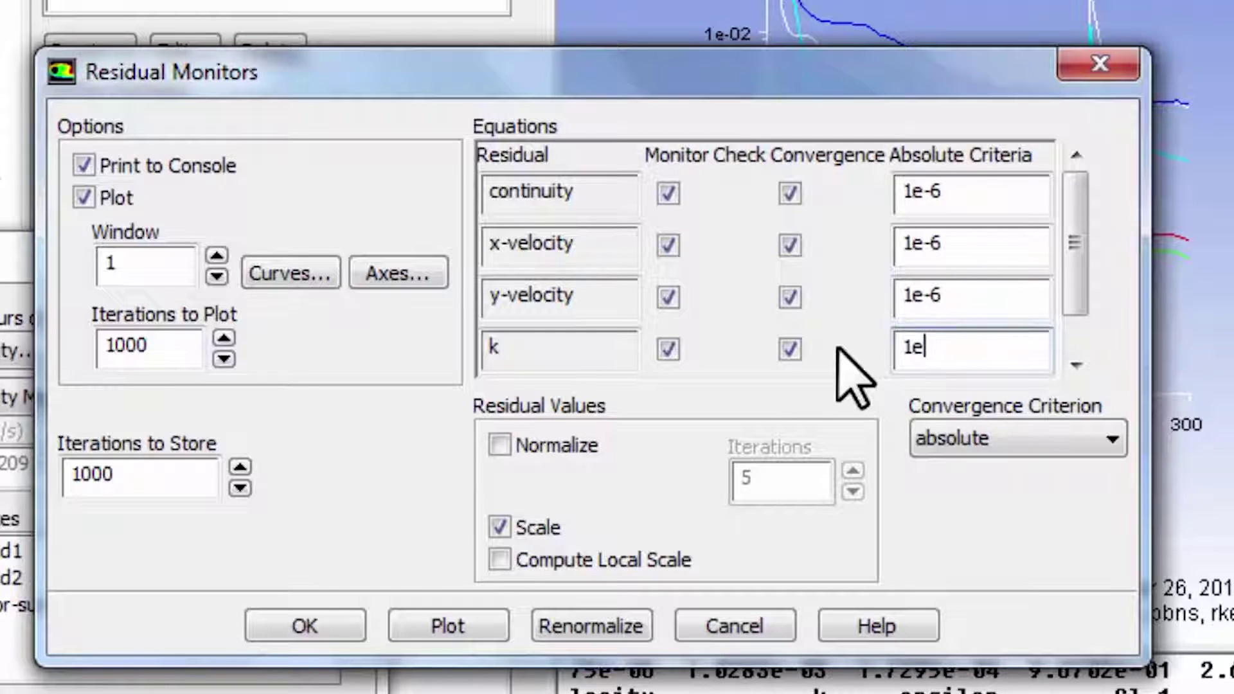
{"action": "type", "text": "-6"}
{"action": "left_click", "coordinate": [1077, 359]}
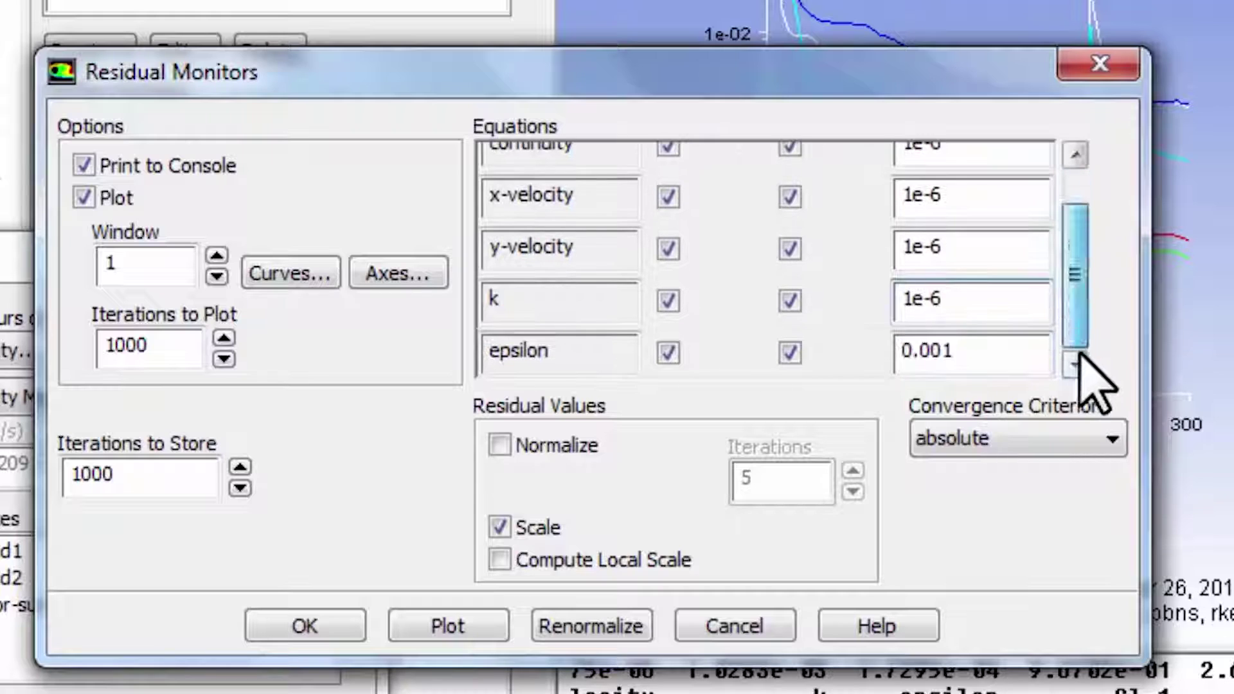
{"action": "left_click_drag", "start_coordinate": [1005, 350], "coordinate": [901, 360]}
{"action": "type", "text": "1e-6"}
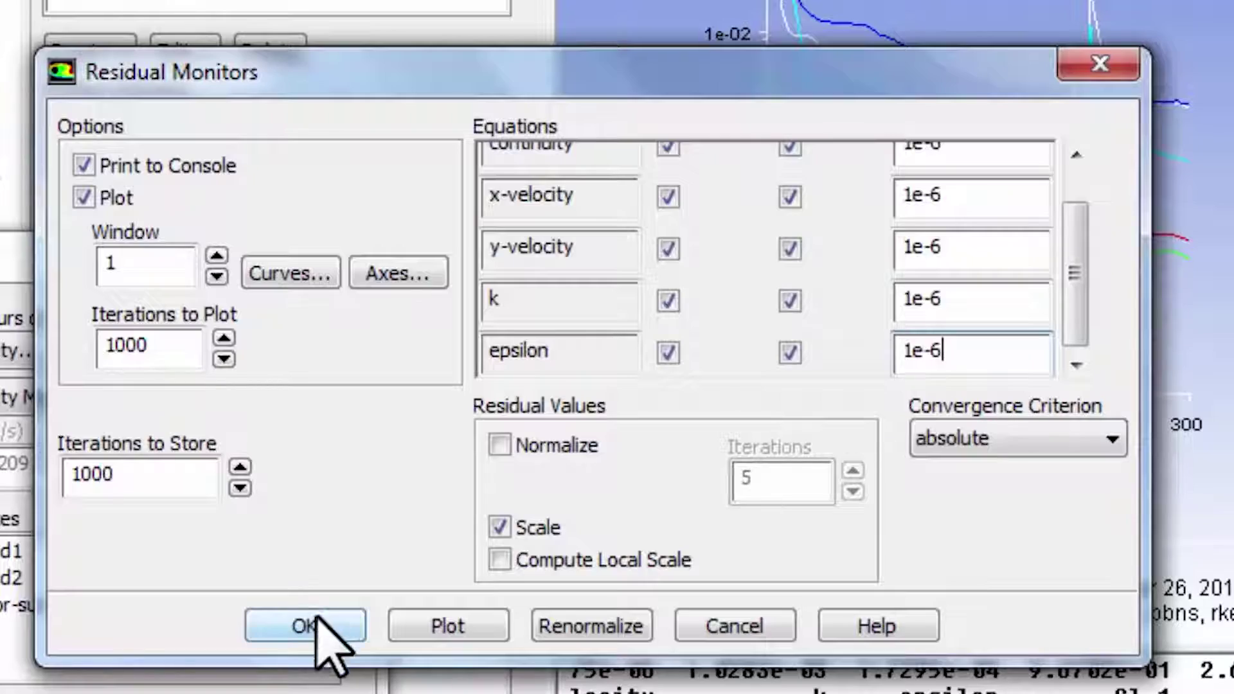
{"action": "left_click", "coordinate": [317, 623]}
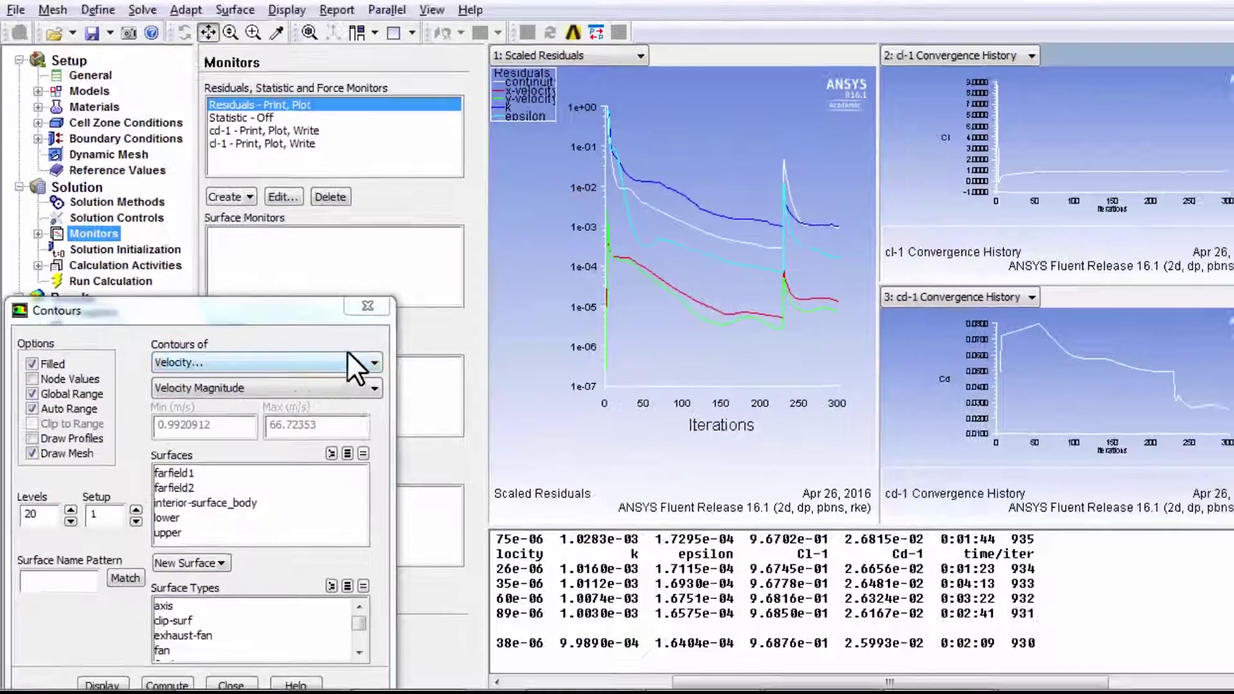
Draw filled Velocity Magnitude contours over the mesh and probe one cell's velocity value
{"action": "left_click", "coordinate": [103, 686]}
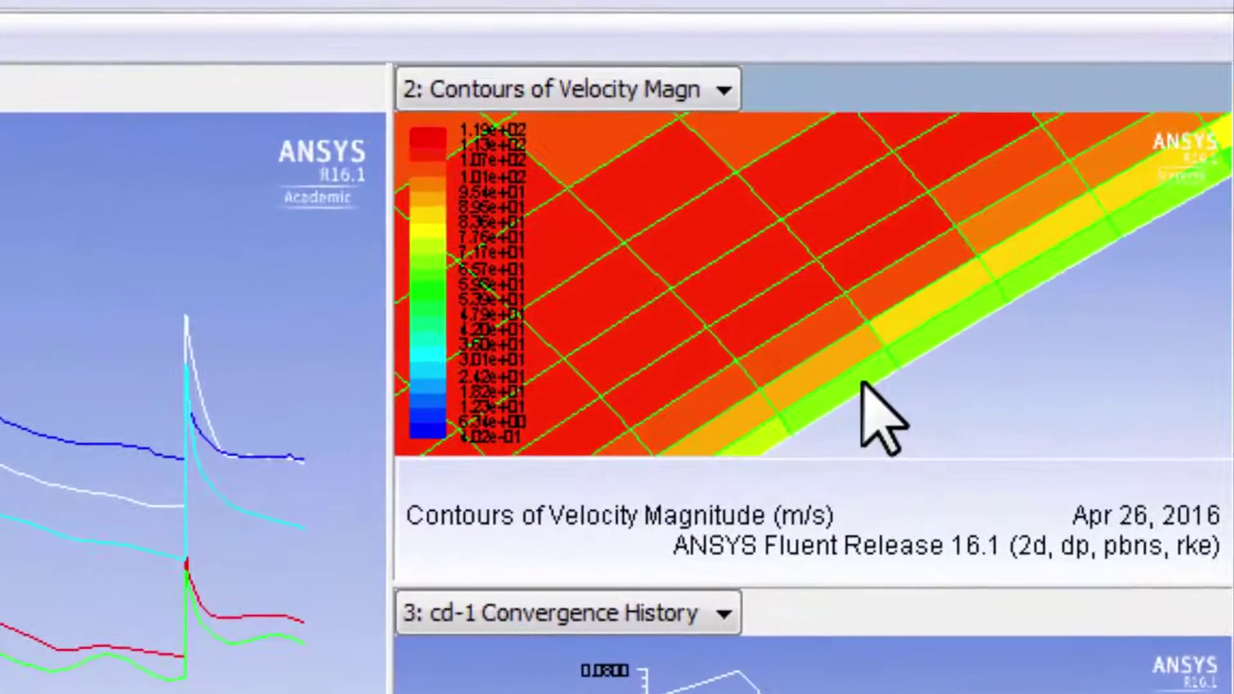
{"action": "right_click", "coordinate": [818, 400]}
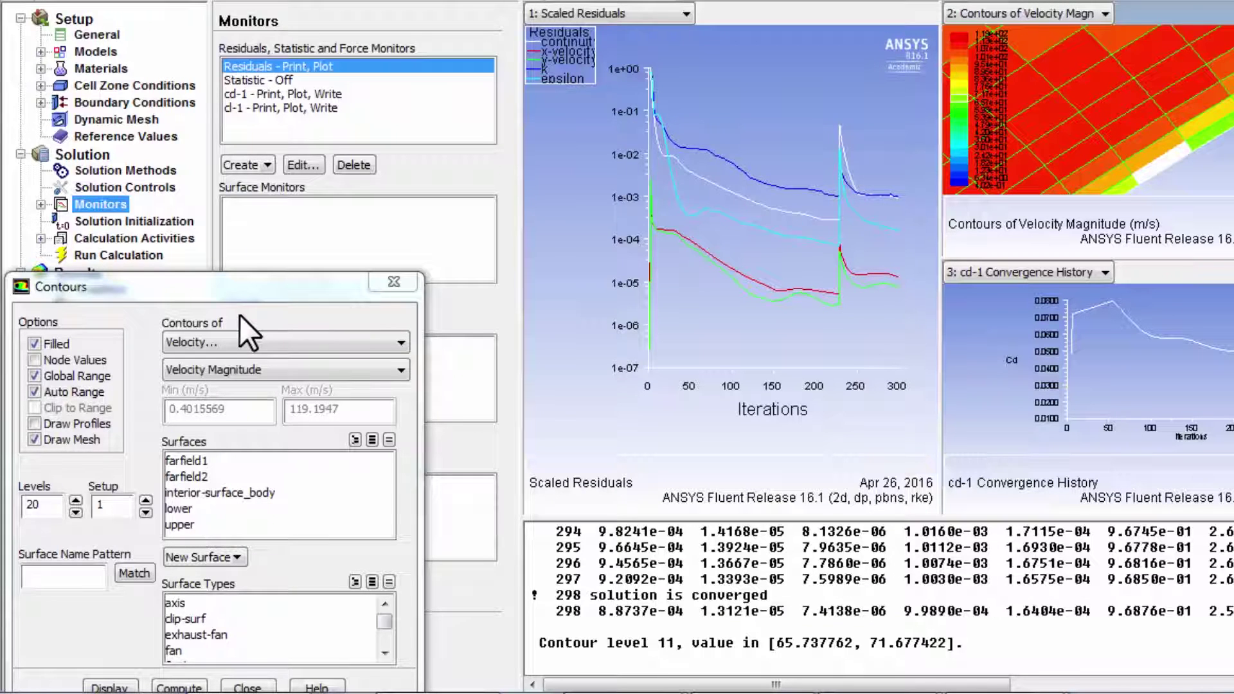
{"action": "left_click", "coordinate": [129, 256]}
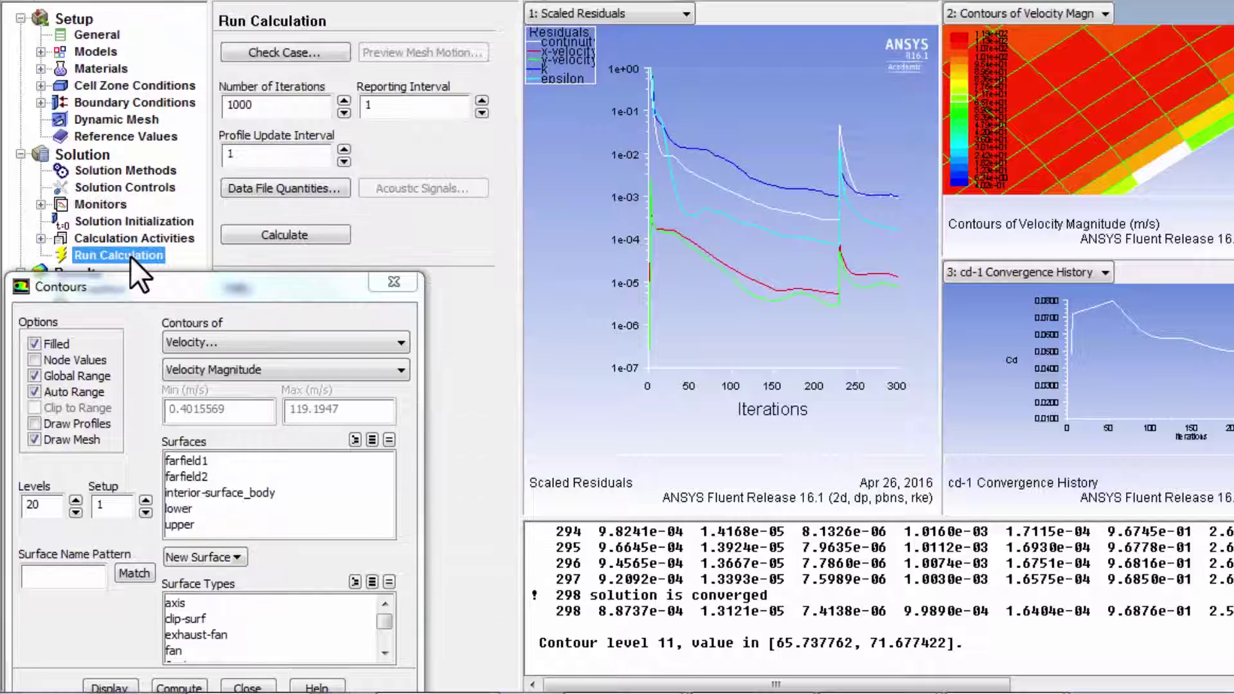
Resume solving under the 1e-6 criteria until iteration 1298, with lift settling at 1.0588
{"action": "left_click", "coordinate": [247, 235]}
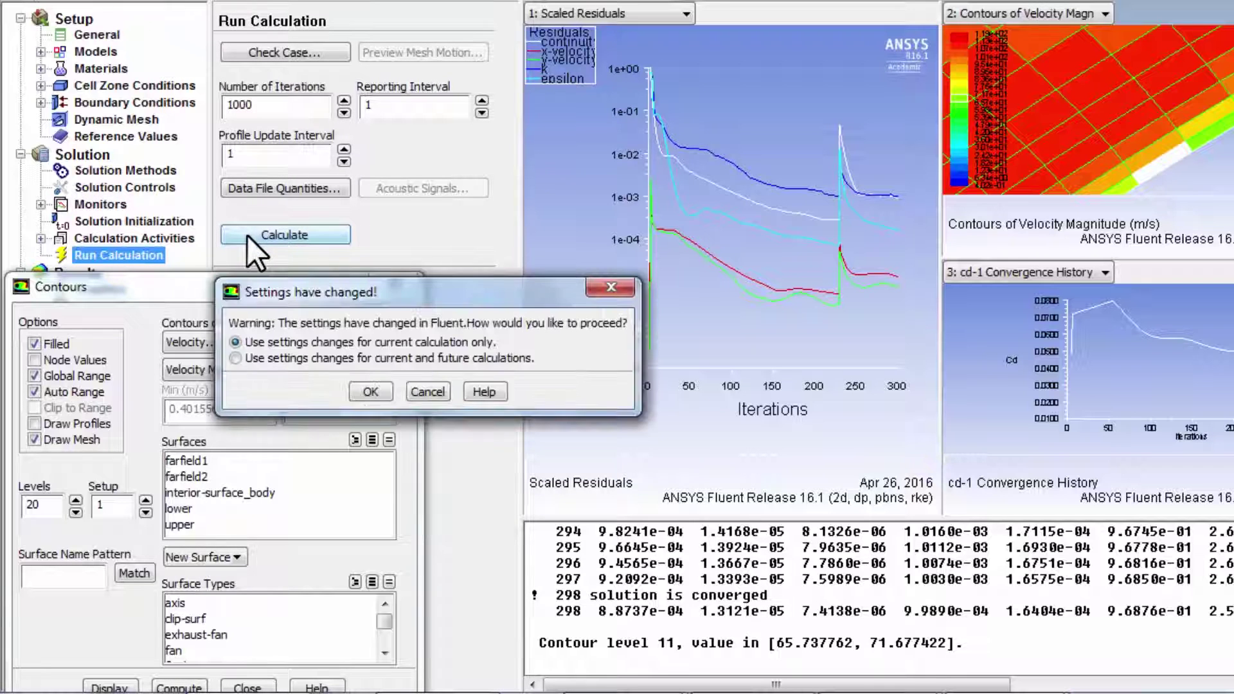
{"action": "left_click", "coordinate": [379, 389]}
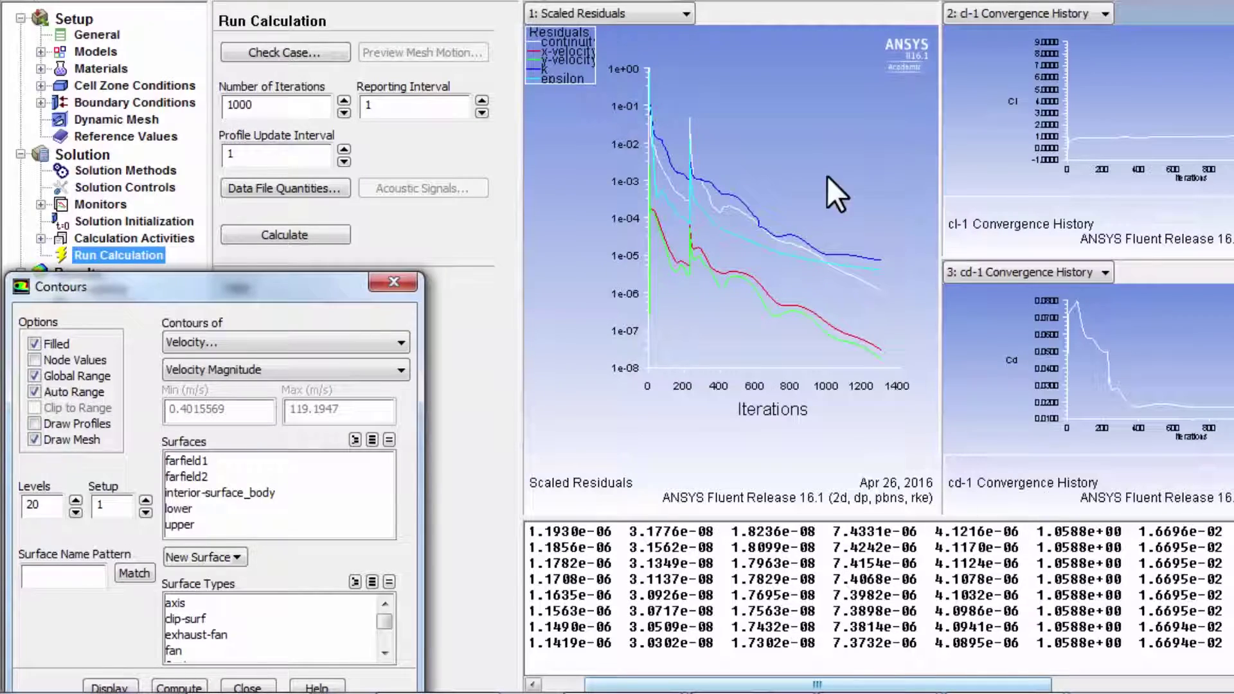